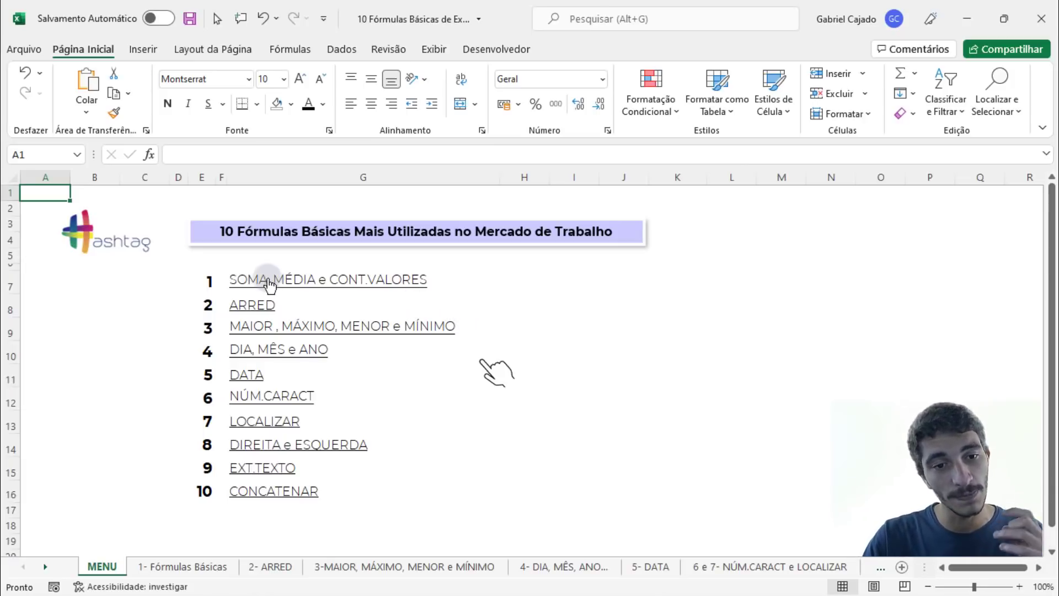
Open the DIA, MÊS e ANO sheet from the menu sheet's link and return to the menu sheet
click(276, 351)
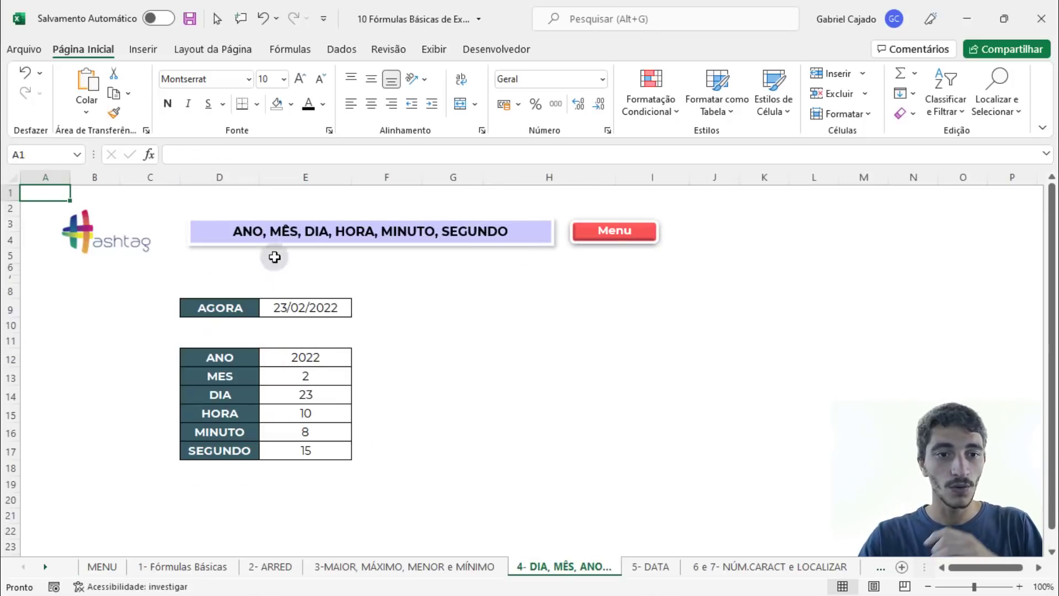
click(627, 231)
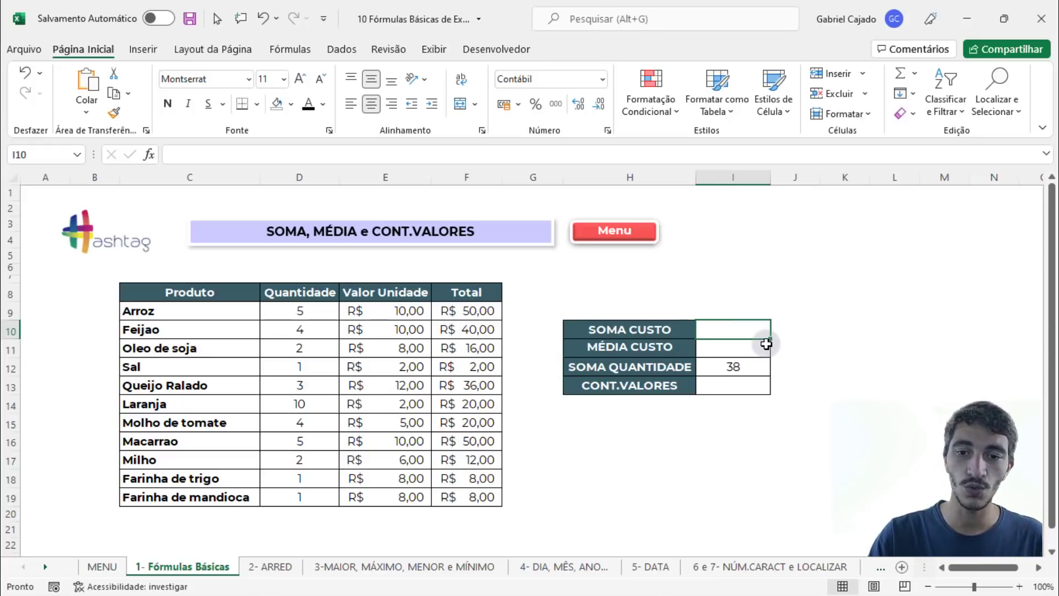
Calculate SOMA CUSTO in cell I10 of the 1- Fórmulas Básicas sheet with SOMA over the Total values F9:F19
text(=soma)
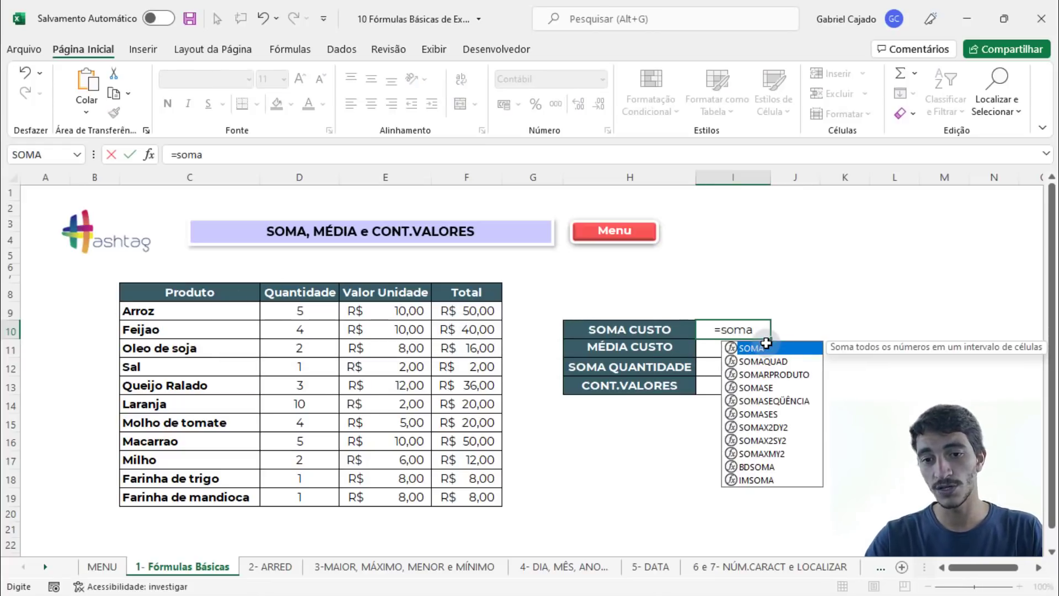
double_click(766, 346)
drag(467, 310, 473, 499)
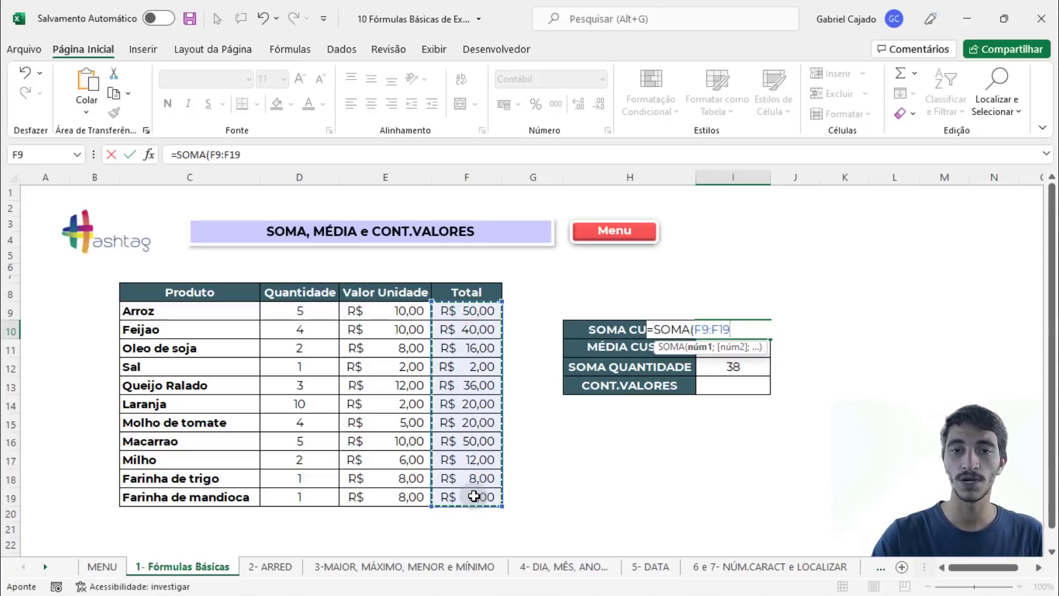
key(Return)
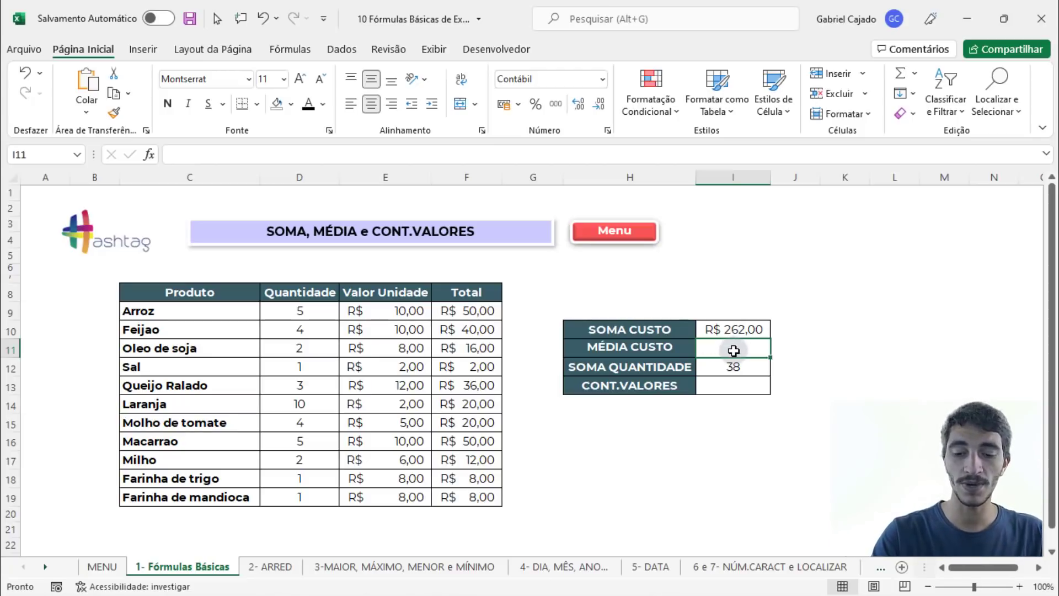
Calculate MÉDIA CUSTO in cell I11 with MÉDIA over the Total values F9:F19
text(=m)
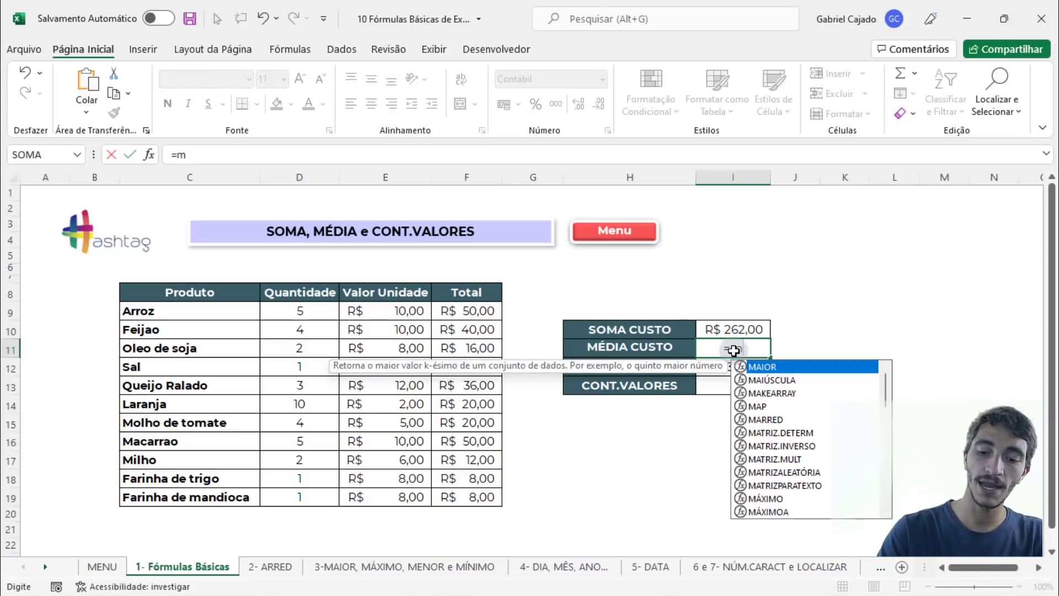
text(éd)
key(Tab)
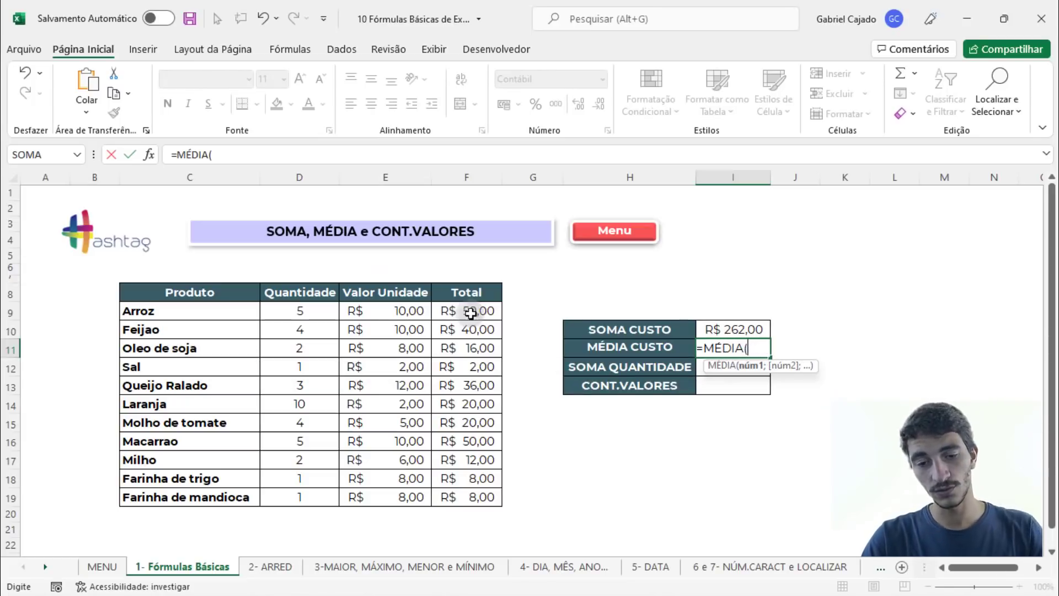
drag(470, 312, 475, 497)
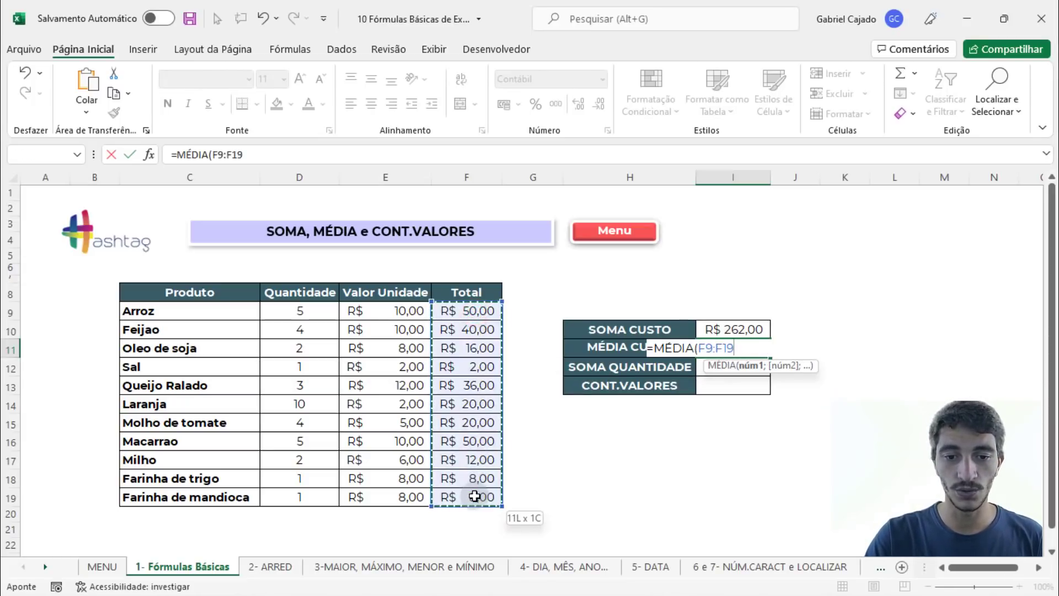
key(Return)
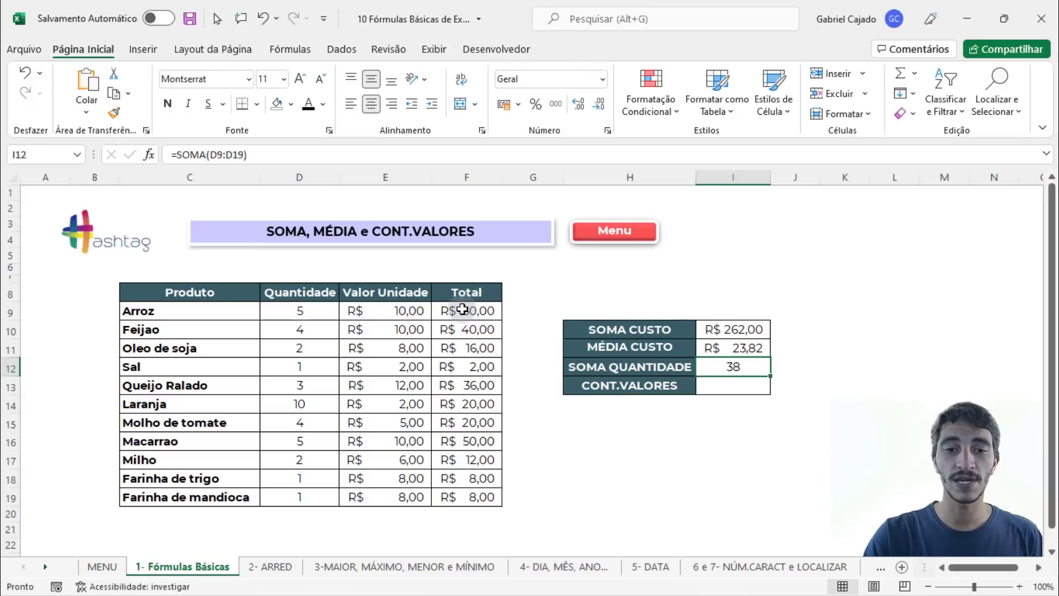
drag(463, 308, 456, 496)
click(304, 311)
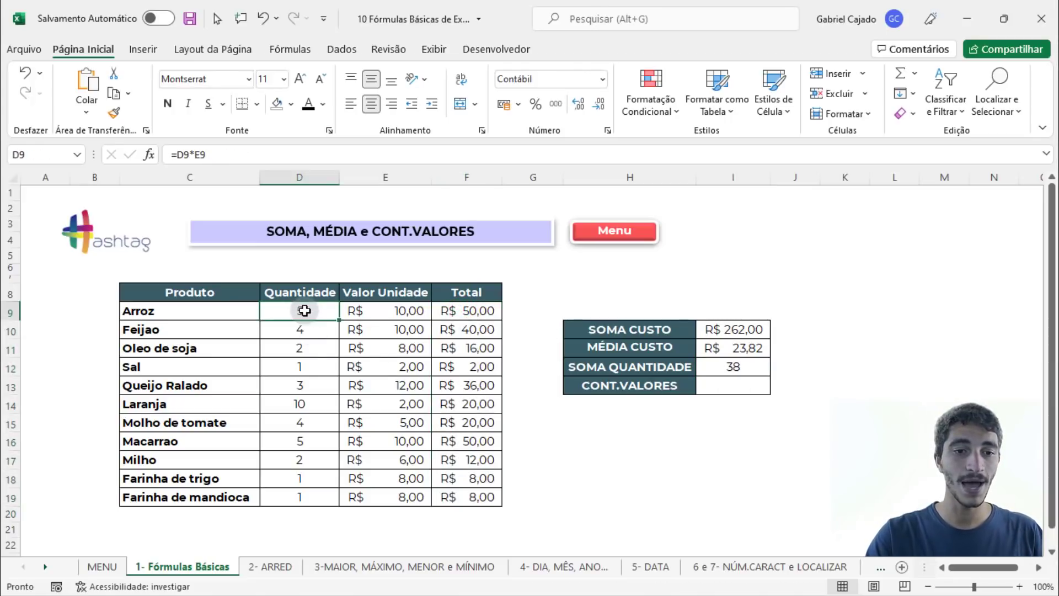
drag(304, 311, 303, 498)
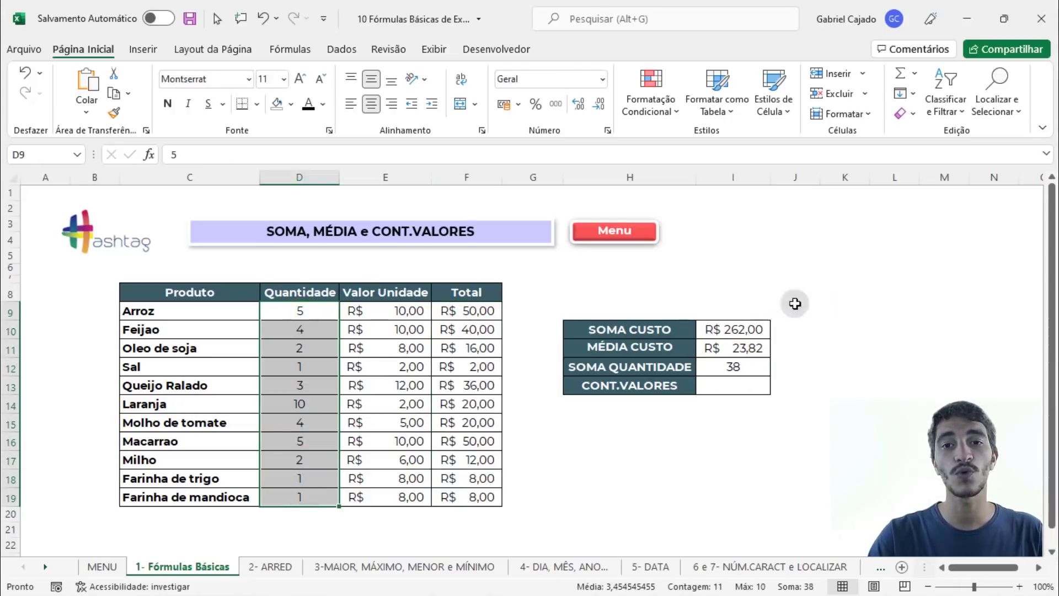
Count the listed products in cell I13 with CONT.VALORES over the Produto range C9:C19
click(733, 388)
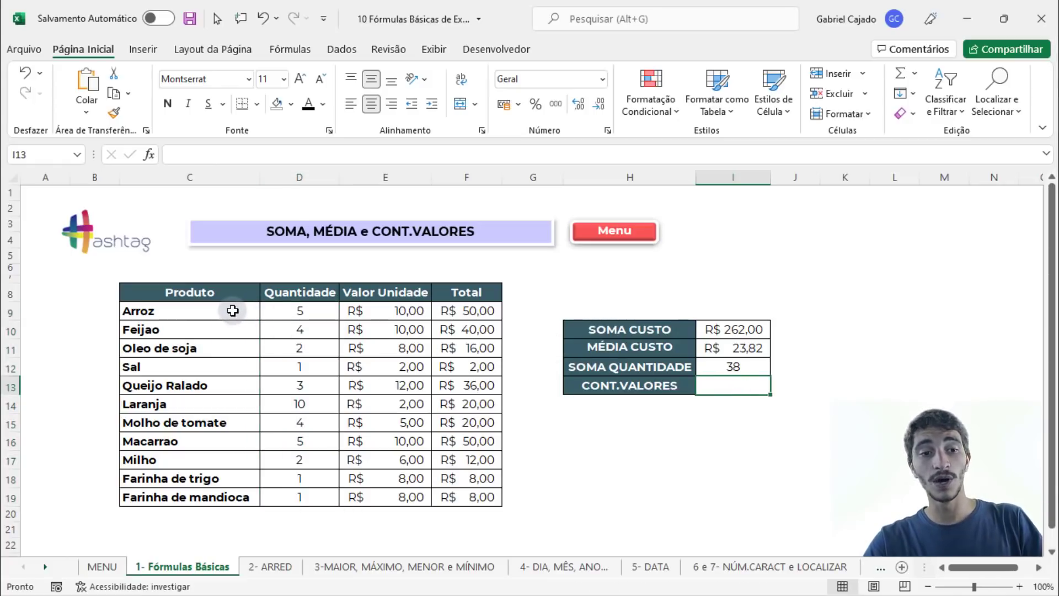
drag(232, 311, 224, 491)
click(750, 385)
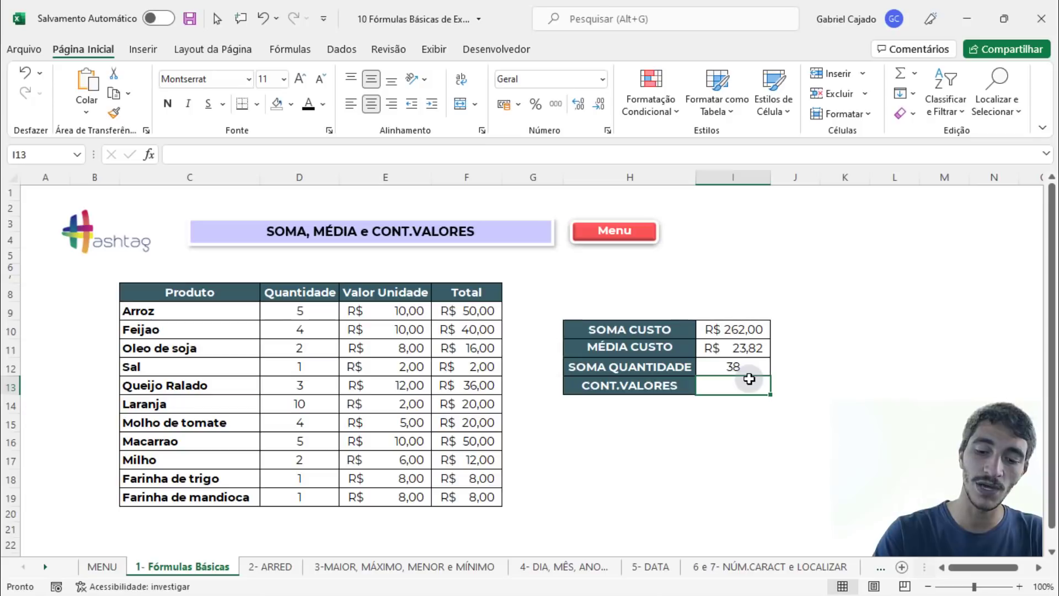
text(=cont)
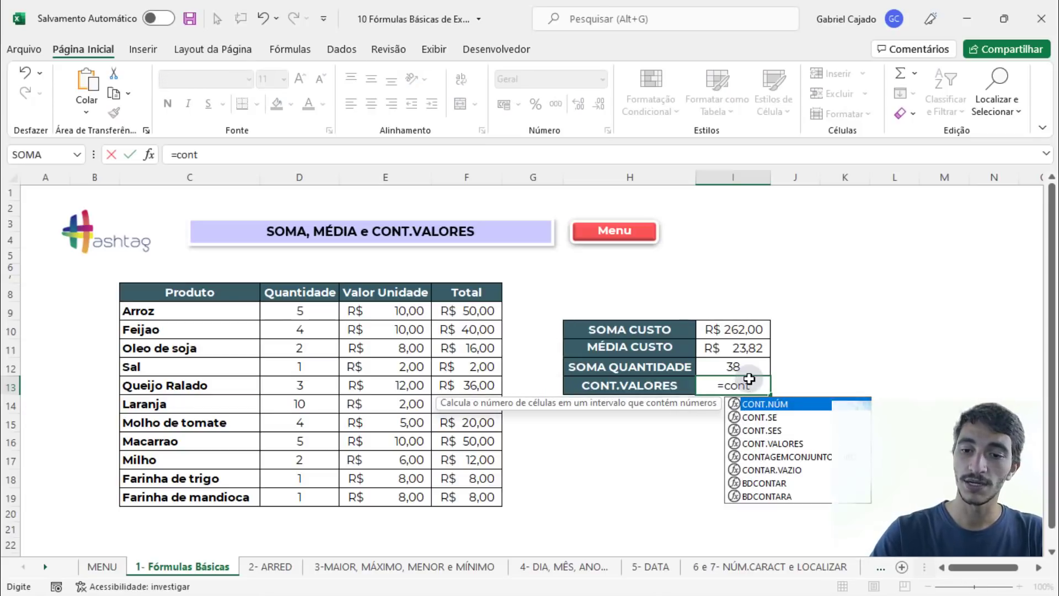
double_click(783, 442)
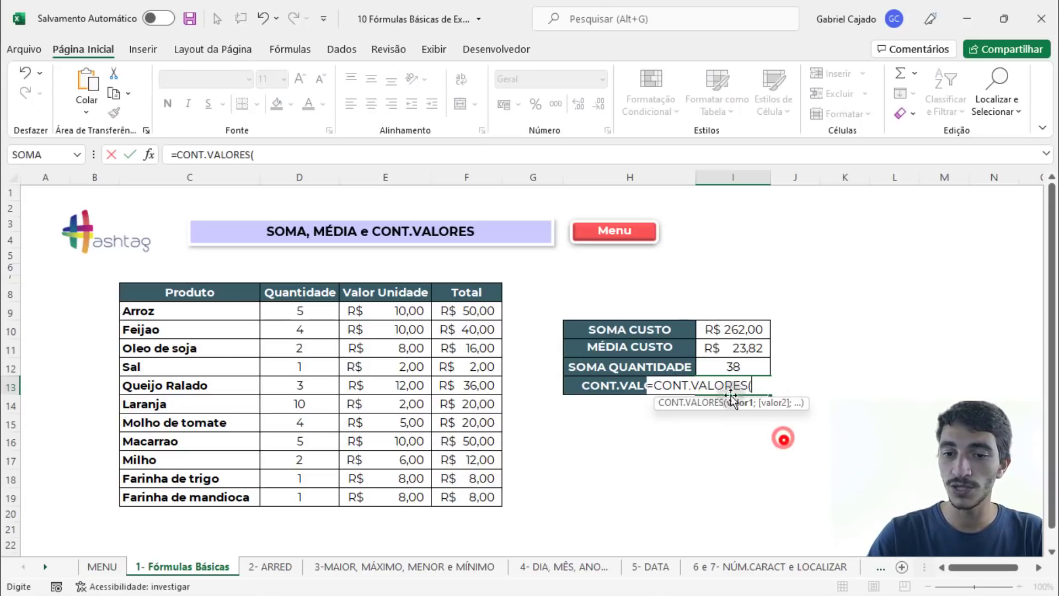
click(204, 309)
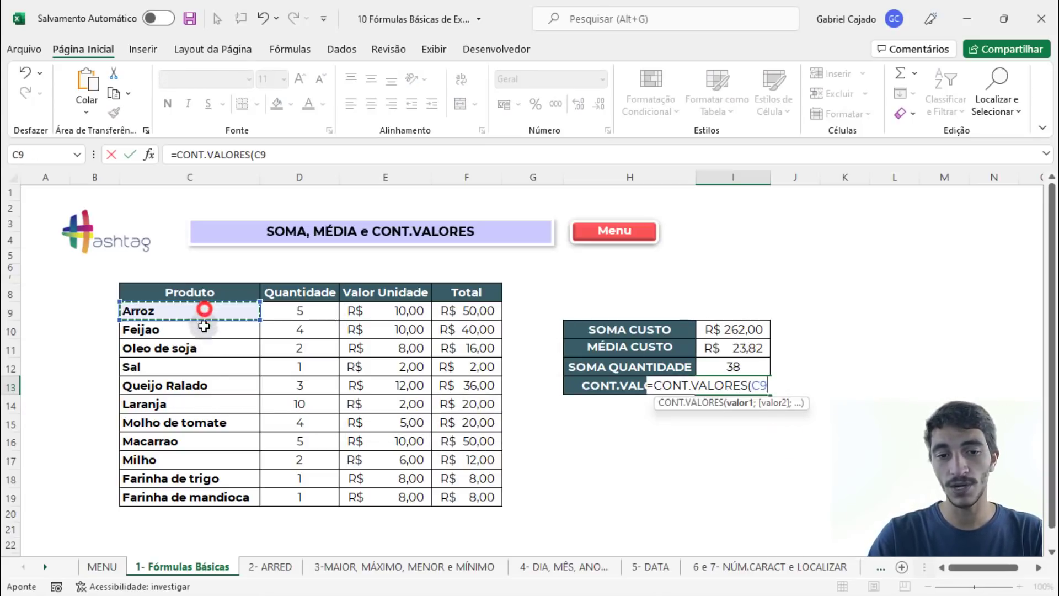
drag(204, 326, 208, 496)
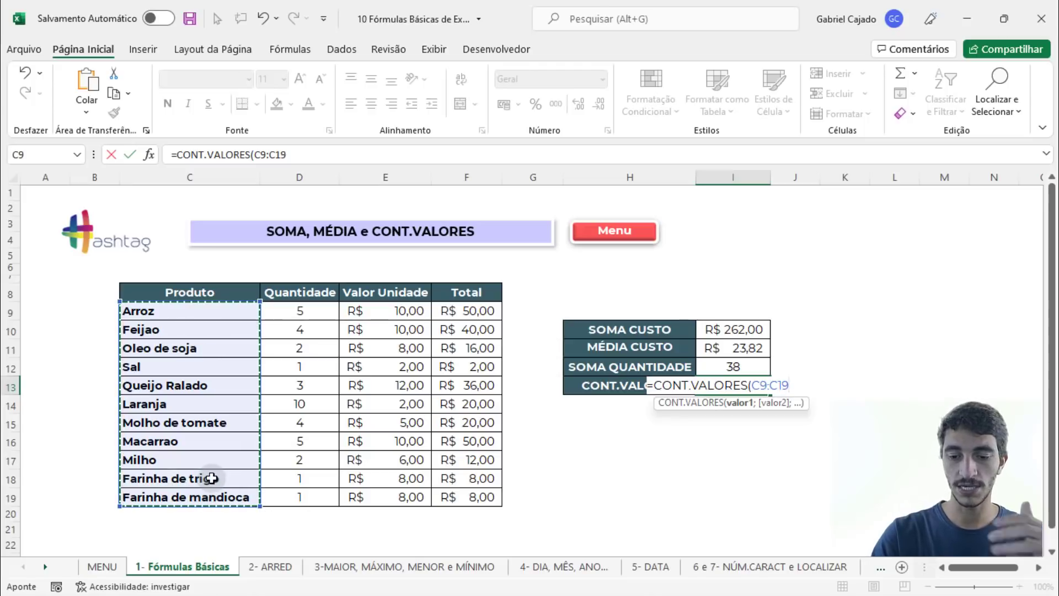
key(Return)
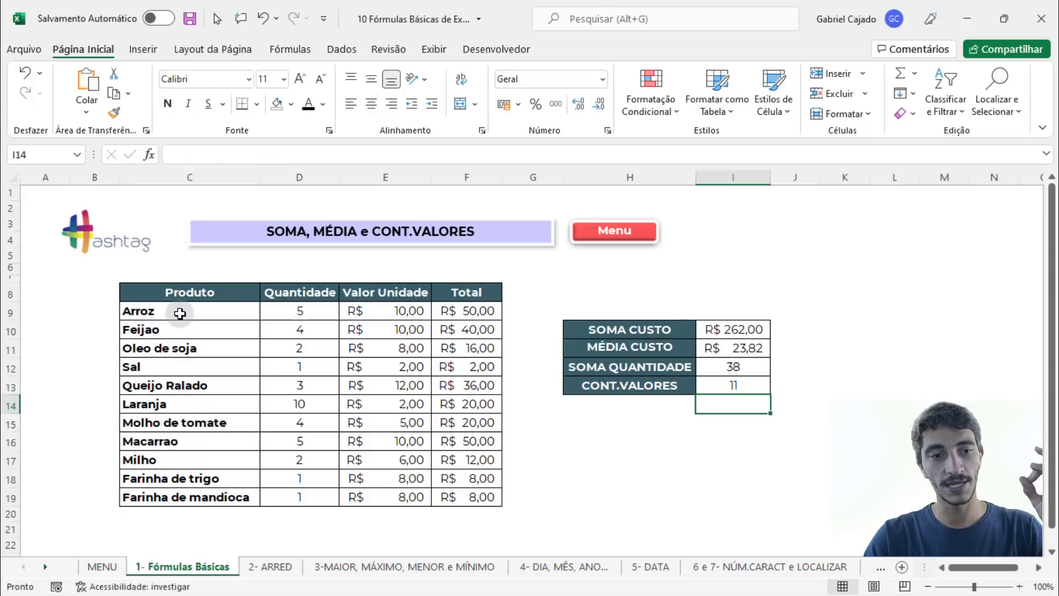
drag(180, 314, 176, 491)
click(721, 444)
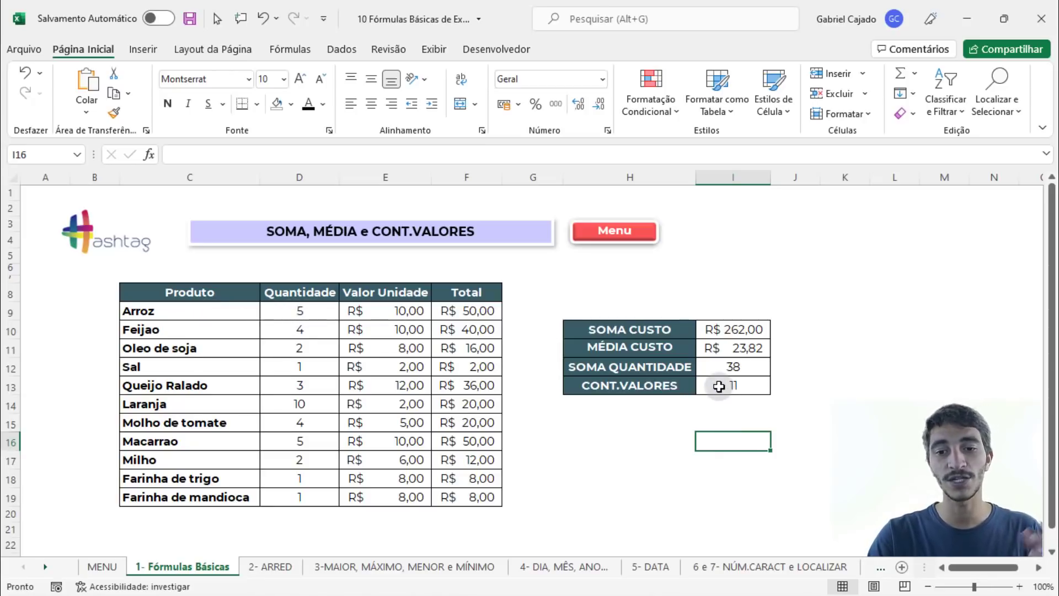
click(743, 385)
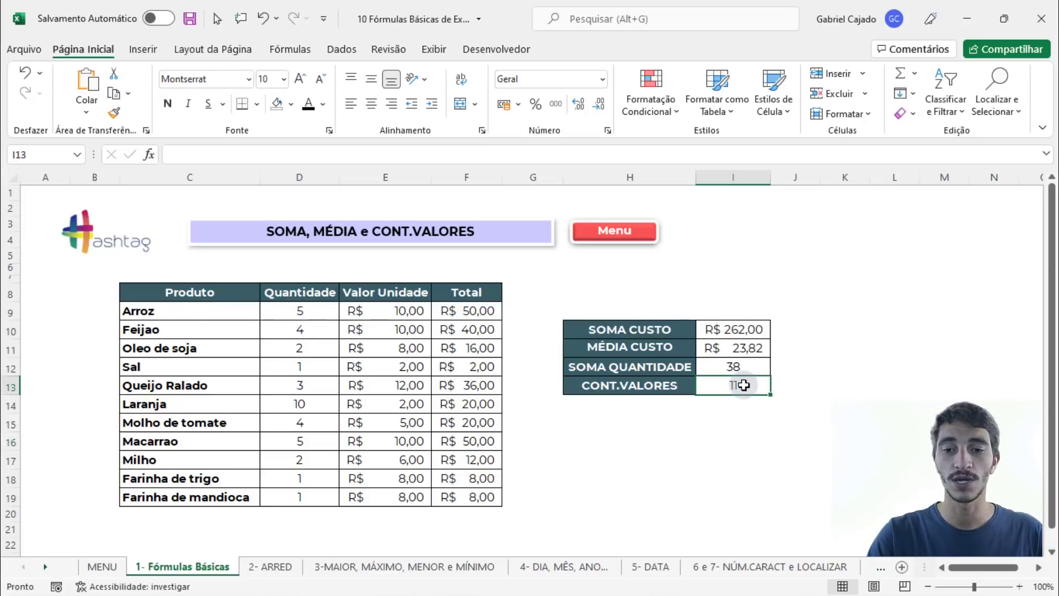
drag(743, 385, 732, 331)
click(846, 343)
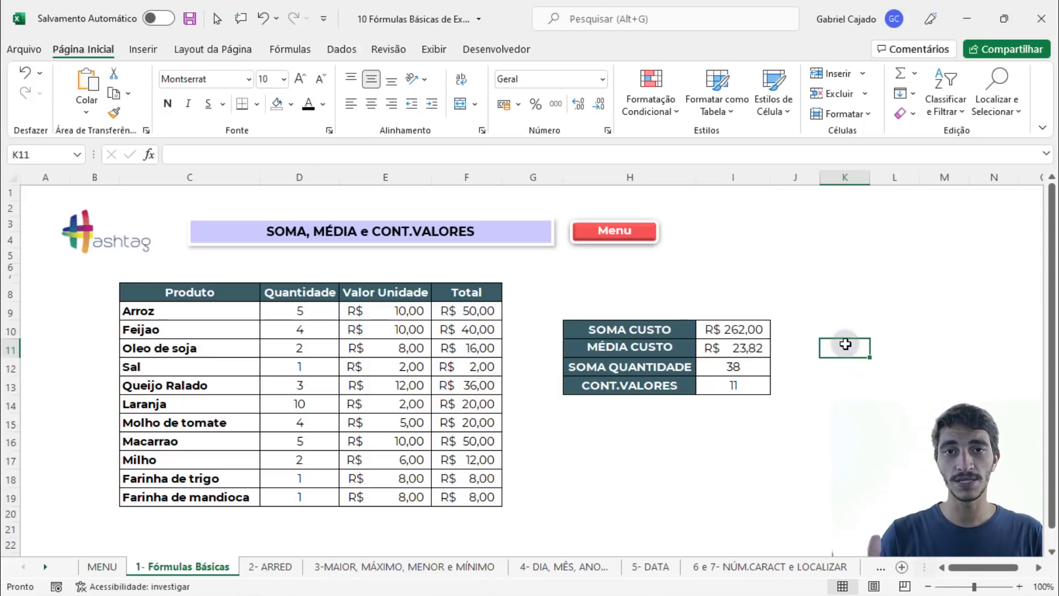
On the 2- ARRED sheet, round the average cost in I10 to 1 digit using ARRED in cell I11
key(ctrl+Page_Down)
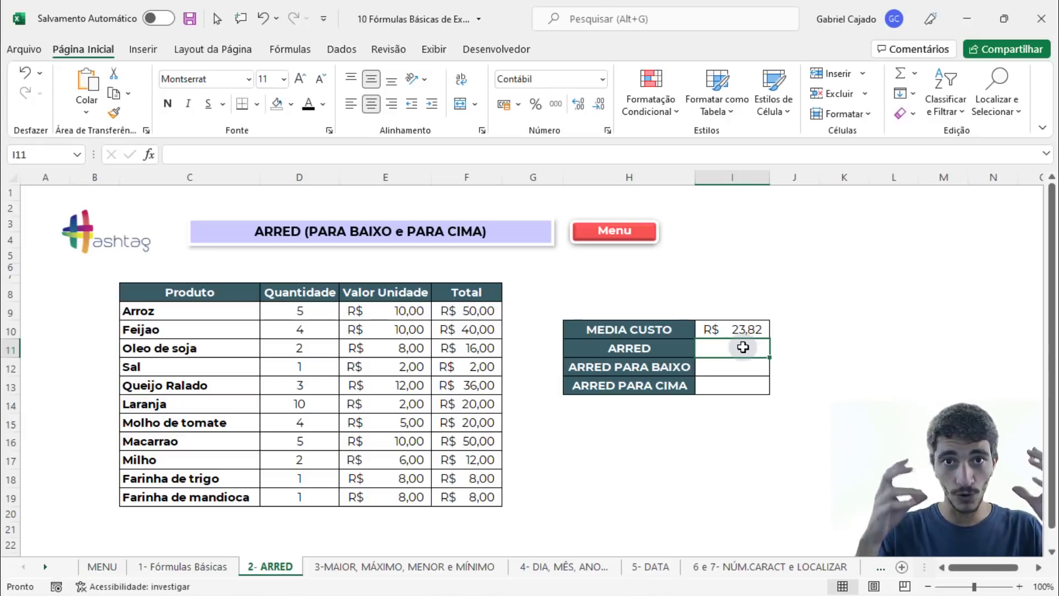
text(=)
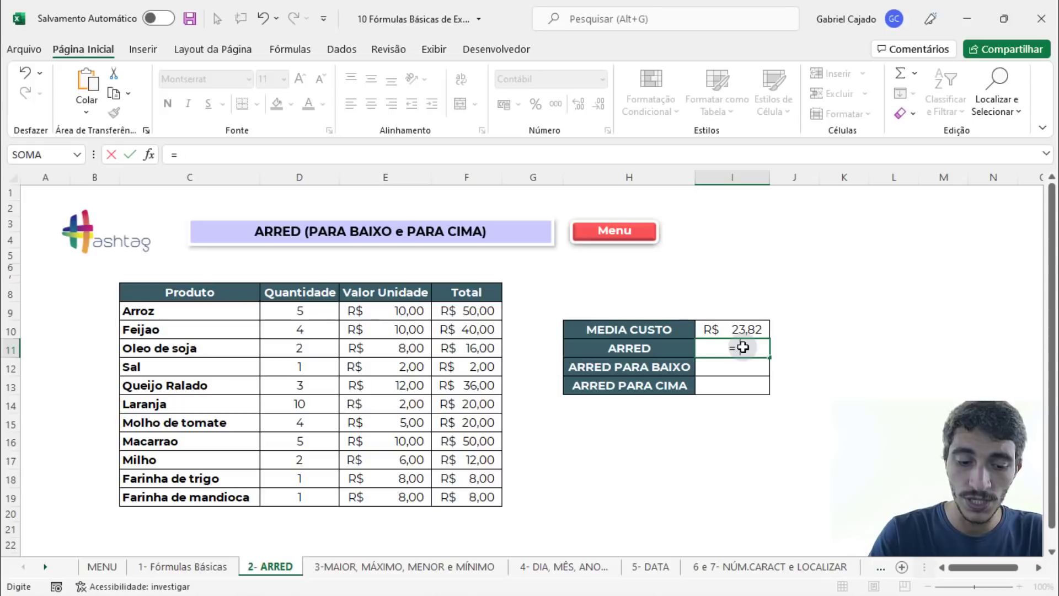
text(arre)
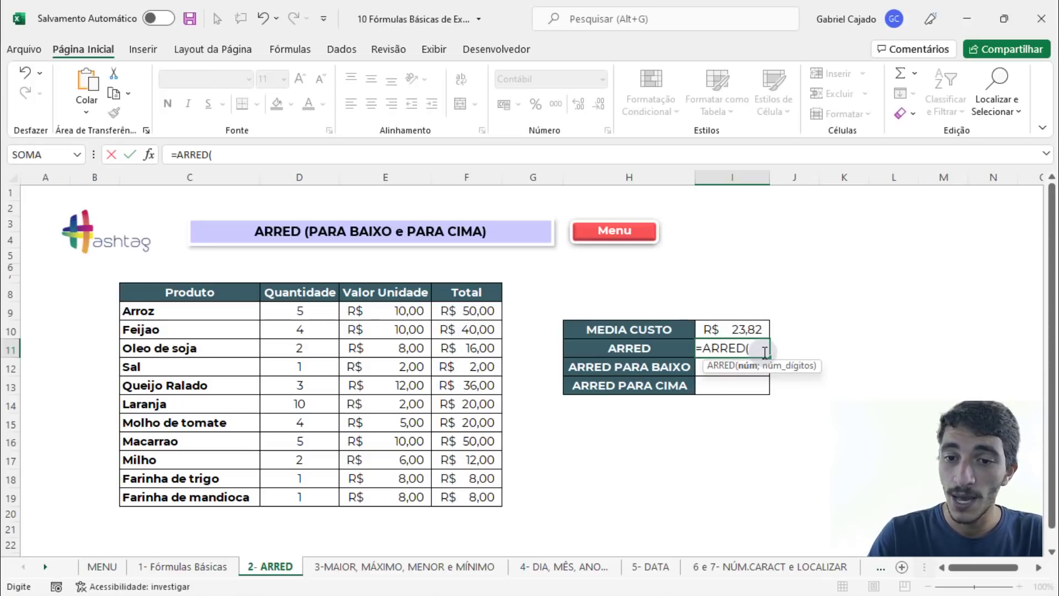
click(760, 329)
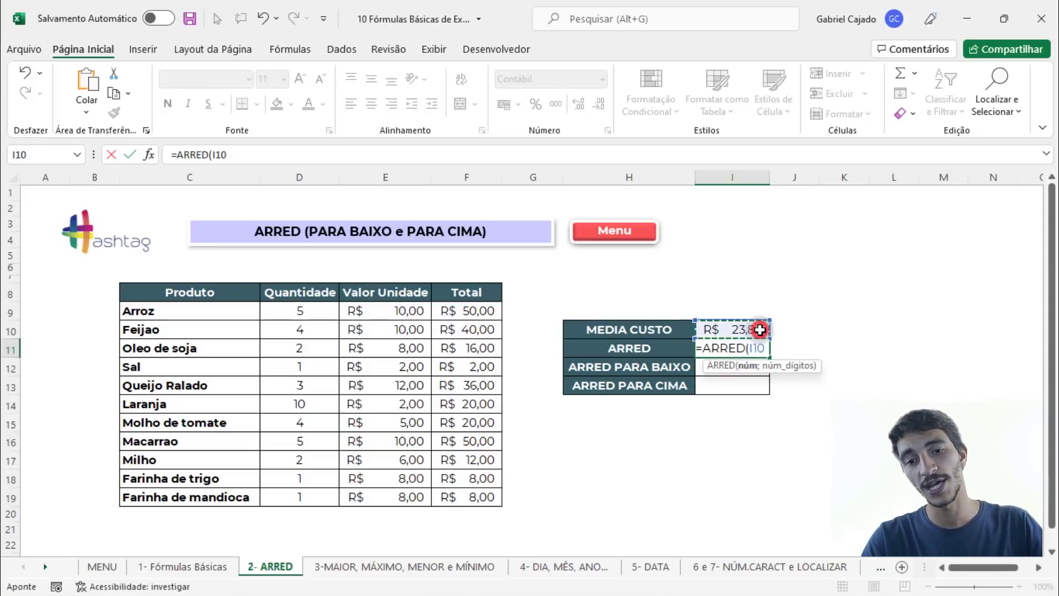
text(;)
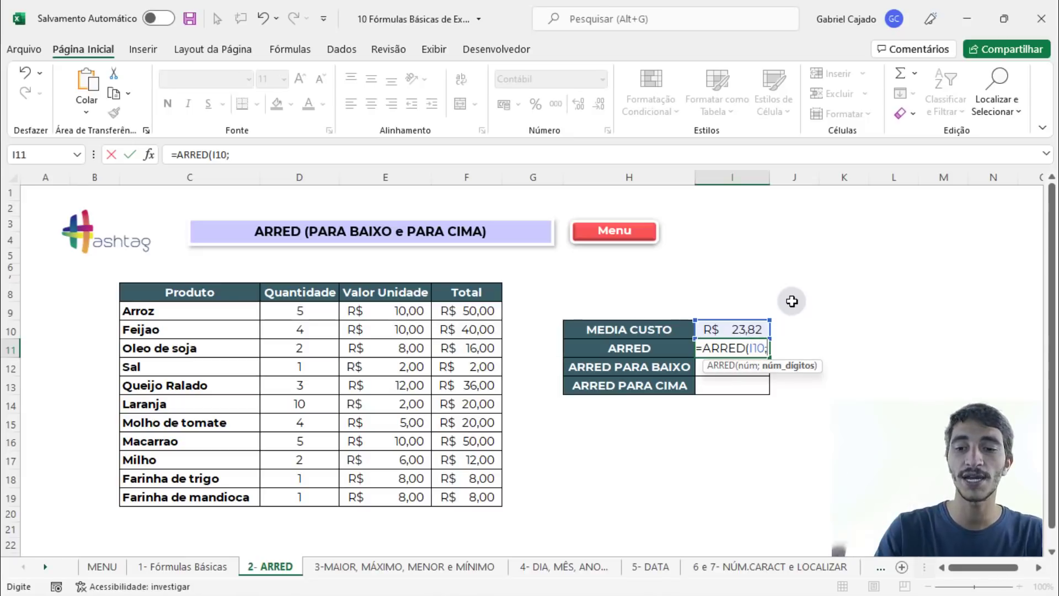
text(1)
key(Return)
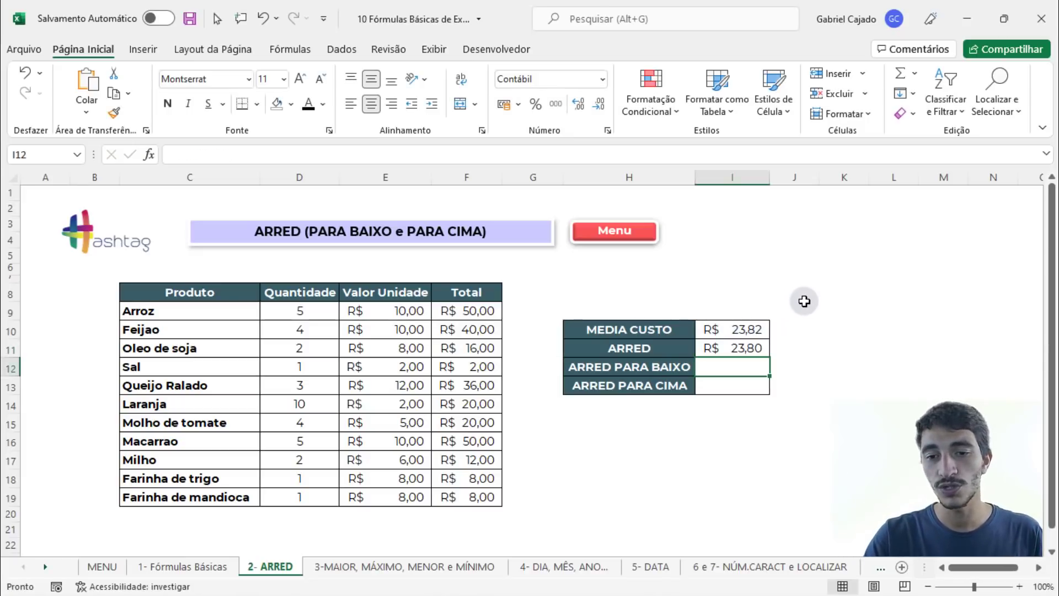
click(757, 342)
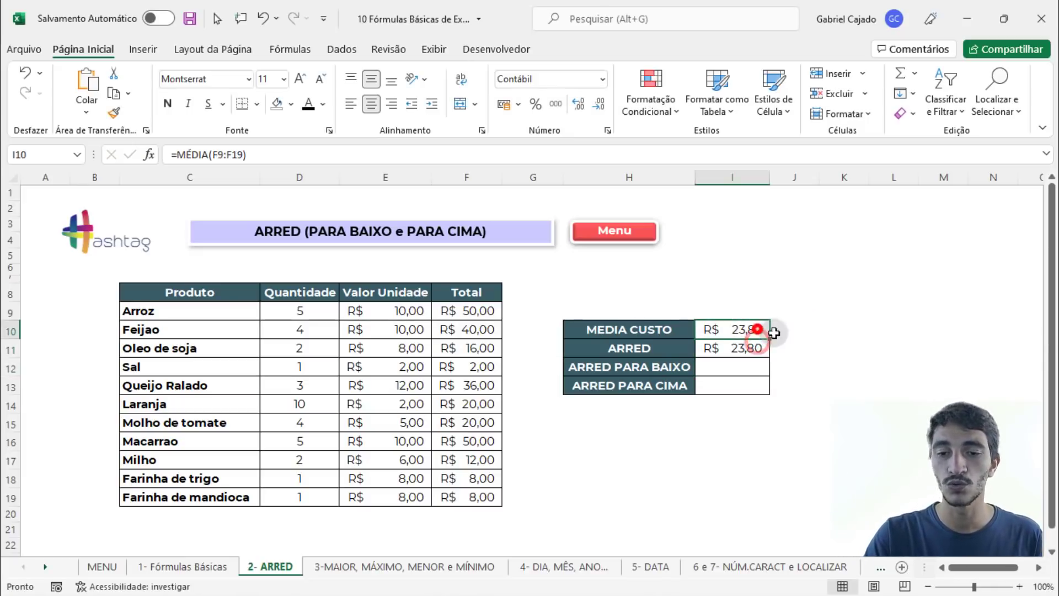
click(759, 371)
click(759, 372)
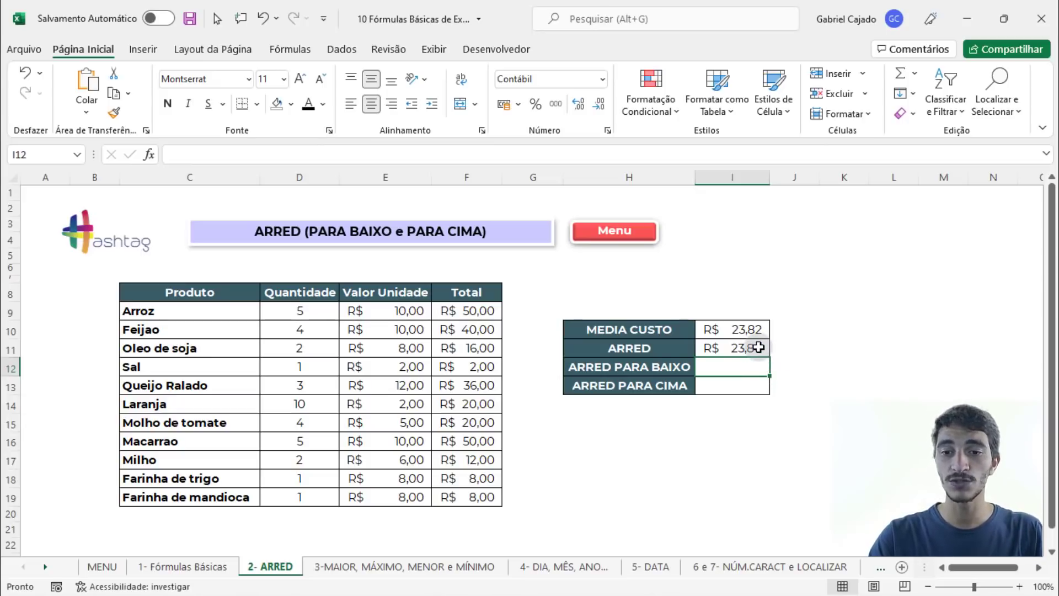
click(758, 347)
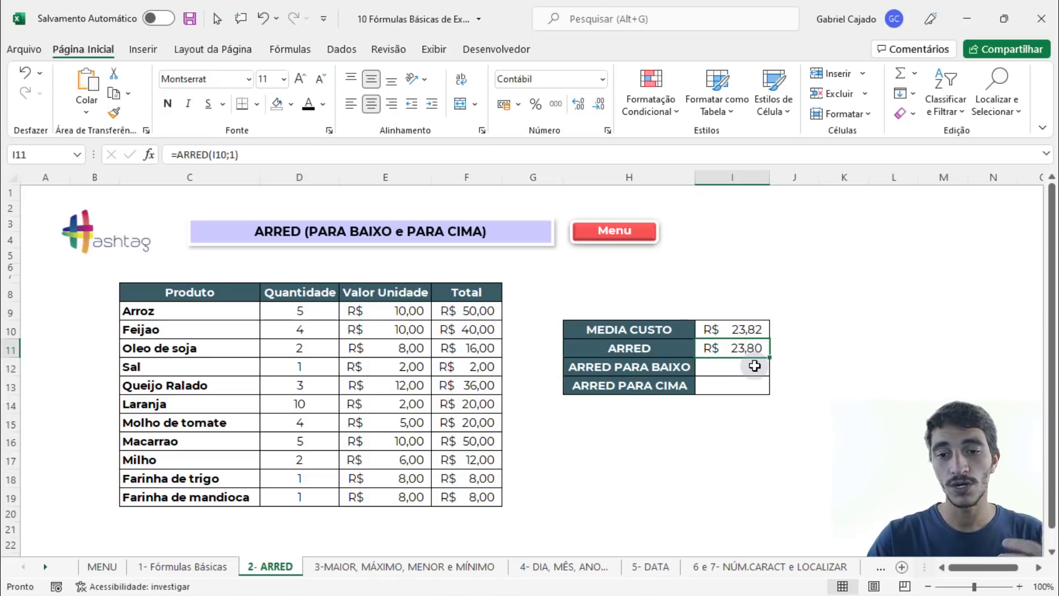
Round the ARRED value in I11 down to 0 digits using ARREDONDAR.PARA.BAIXO in cell I12
click(755, 365)
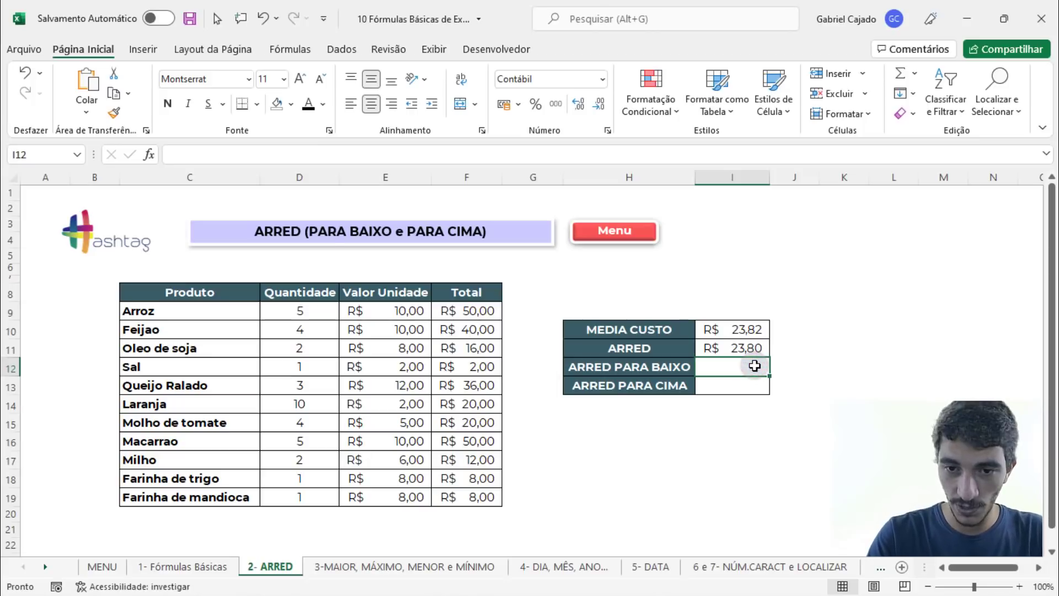
text(=arred)
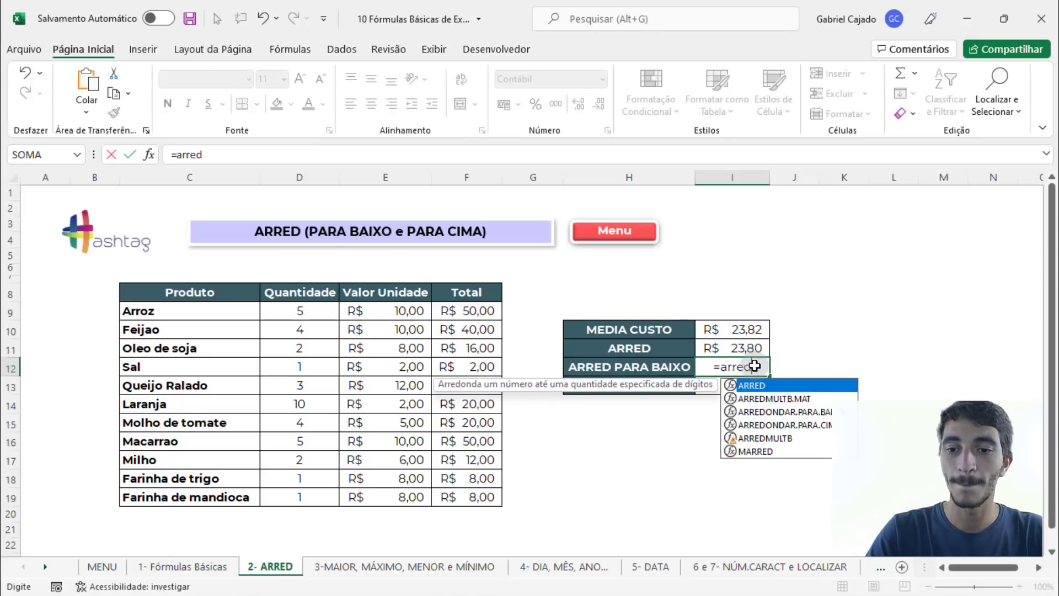
key(Down)
key(Tab)
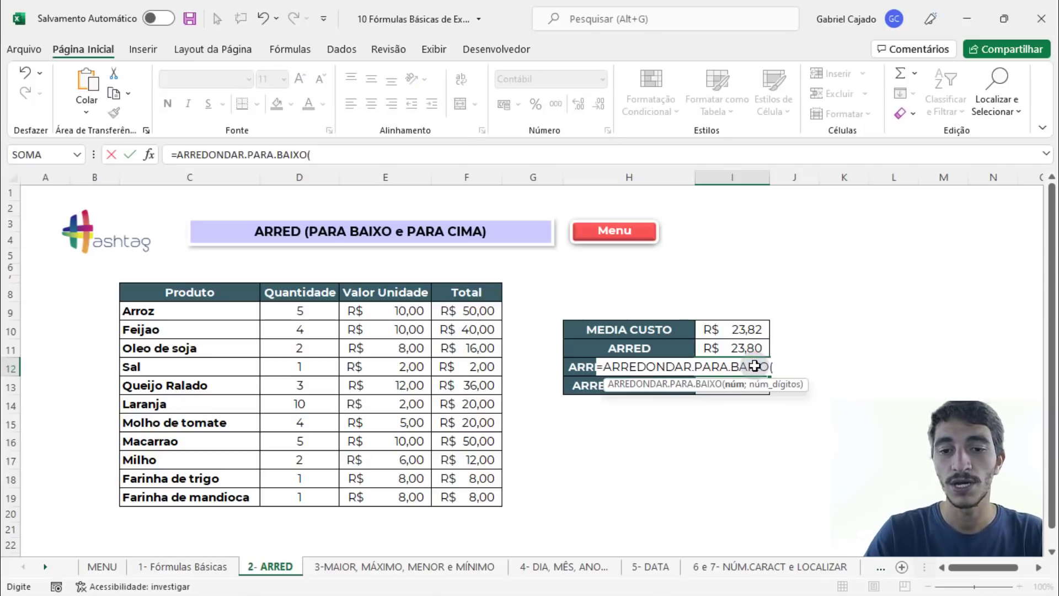
click(733, 348)
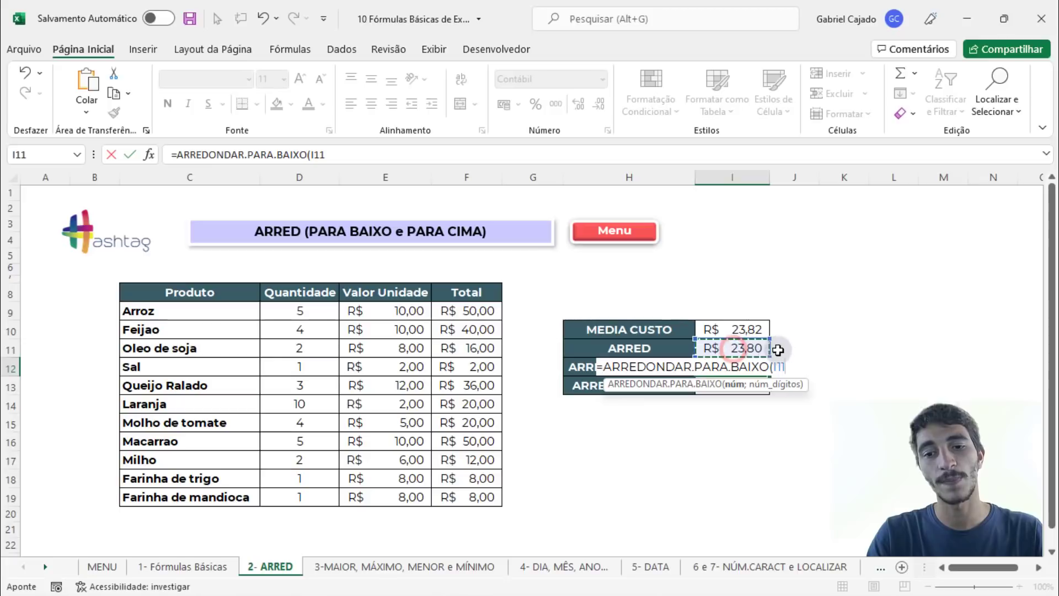
text(;)
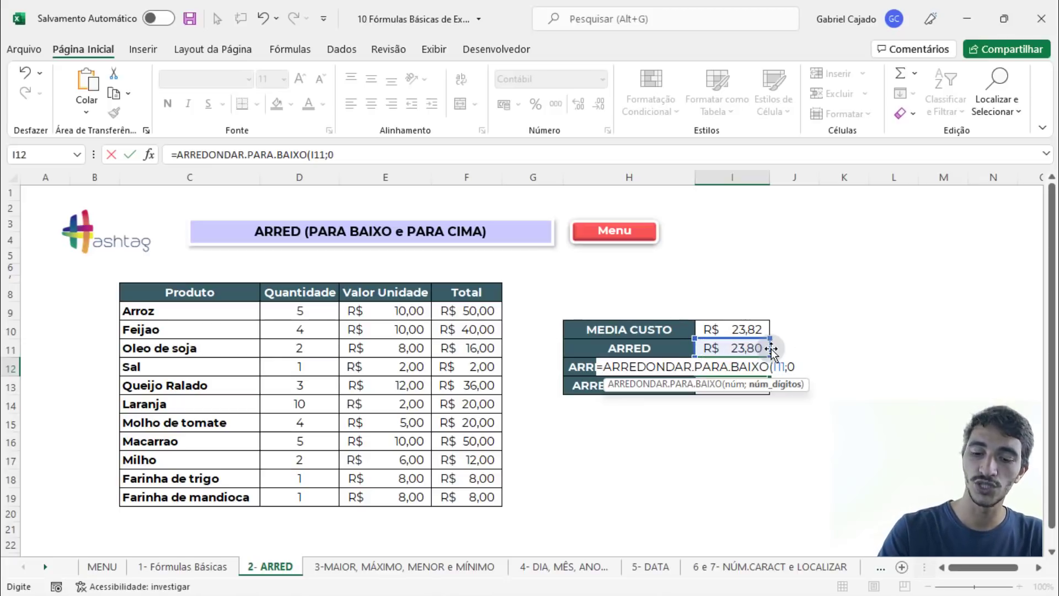
text(0))
key(Return)
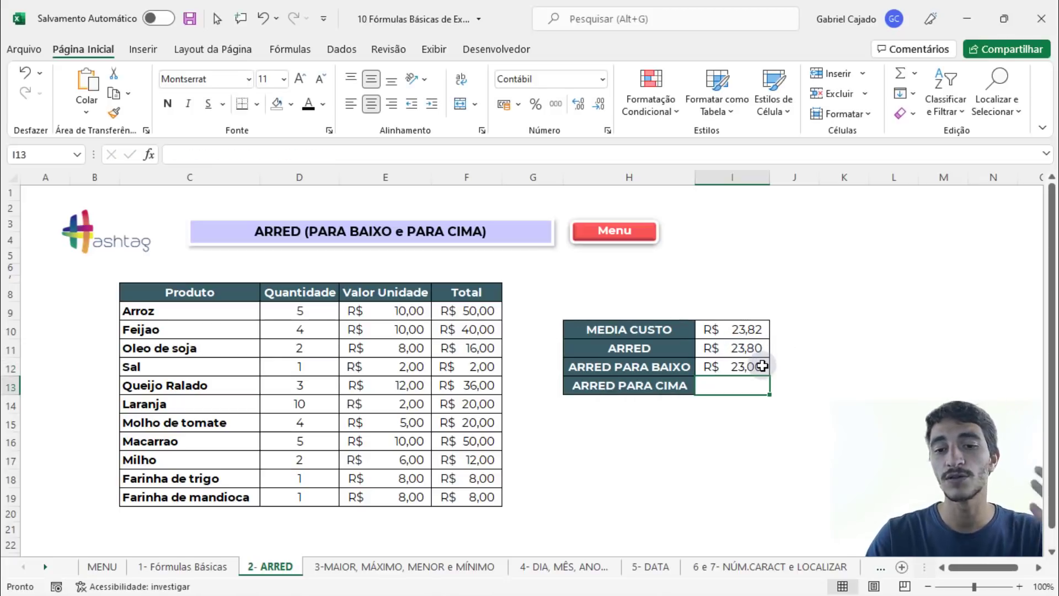
click(762, 366)
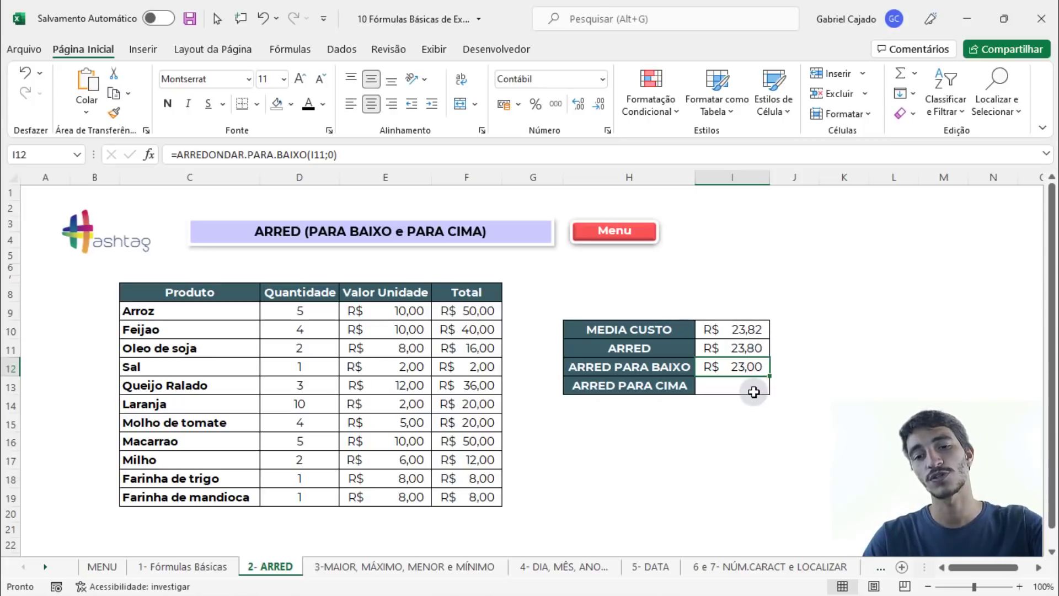
Round the ARRED value in I11 up to 0 digits using ARREDONDAR.PARA.CIMA in cell I13
click(753, 391)
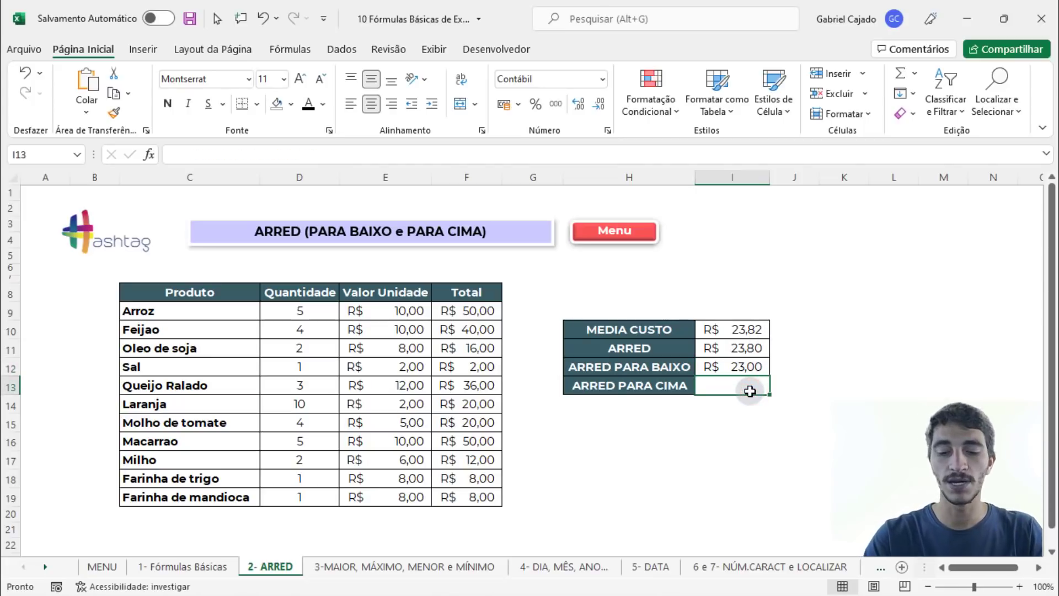
text(=arre)
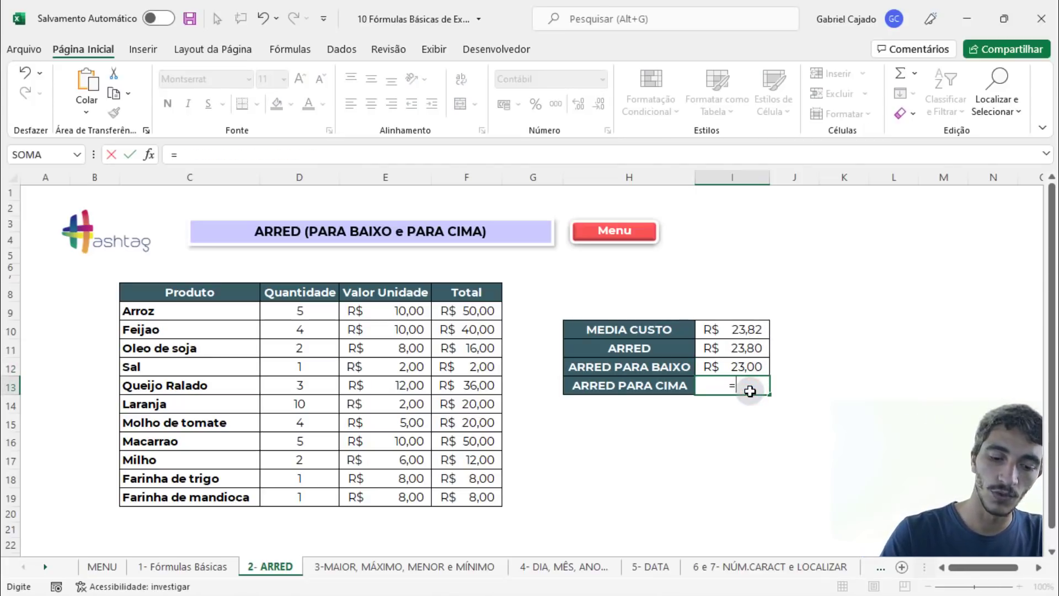
key(Down)
key(Down)
key(Down)
key(Down)
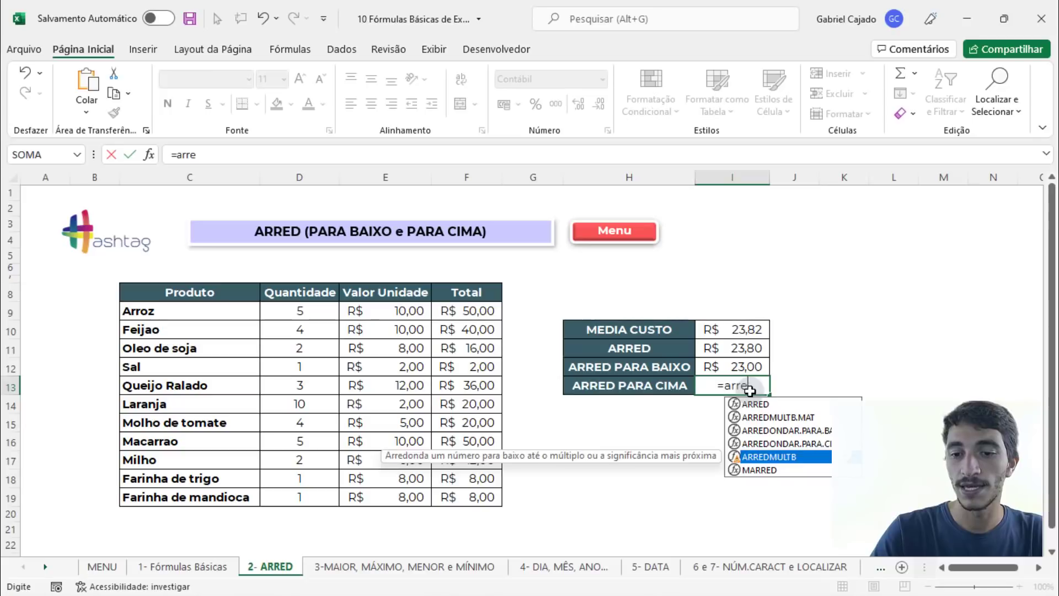
key(Up)
key(Tab)
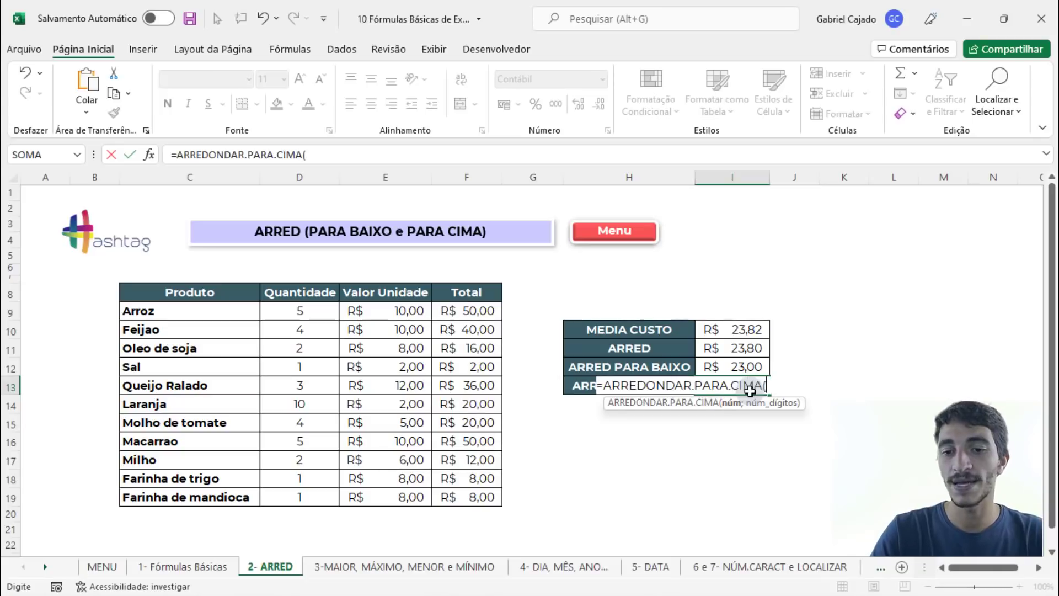
click(756, 348)
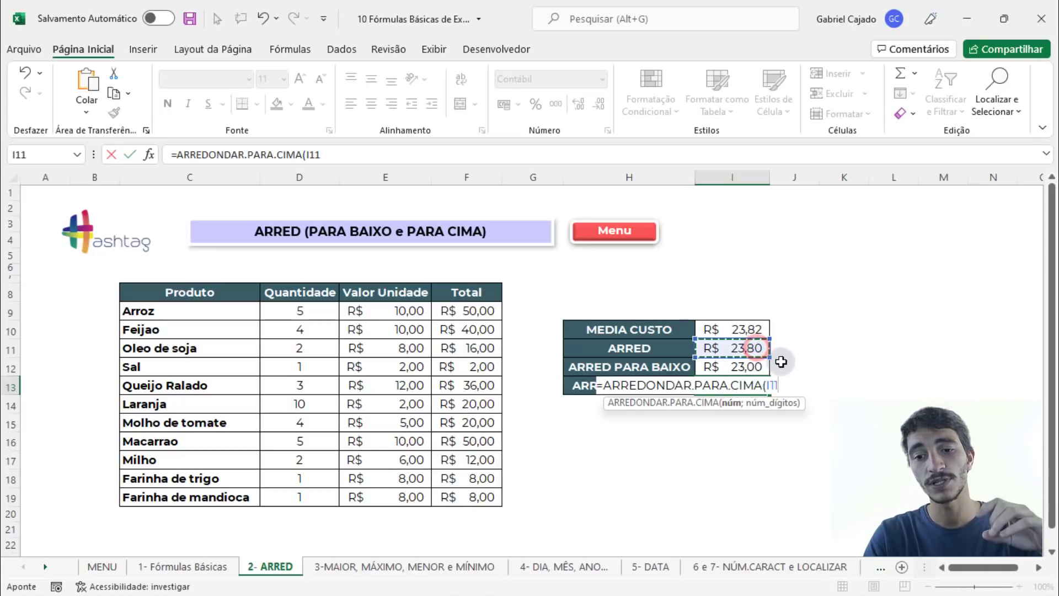
text(; )
text())
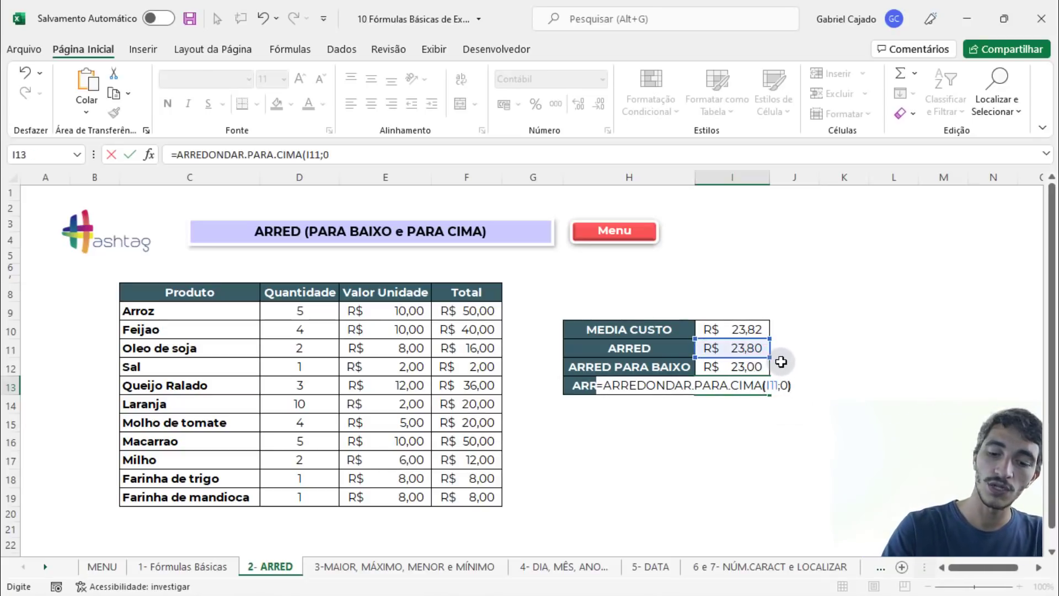
key(Return)
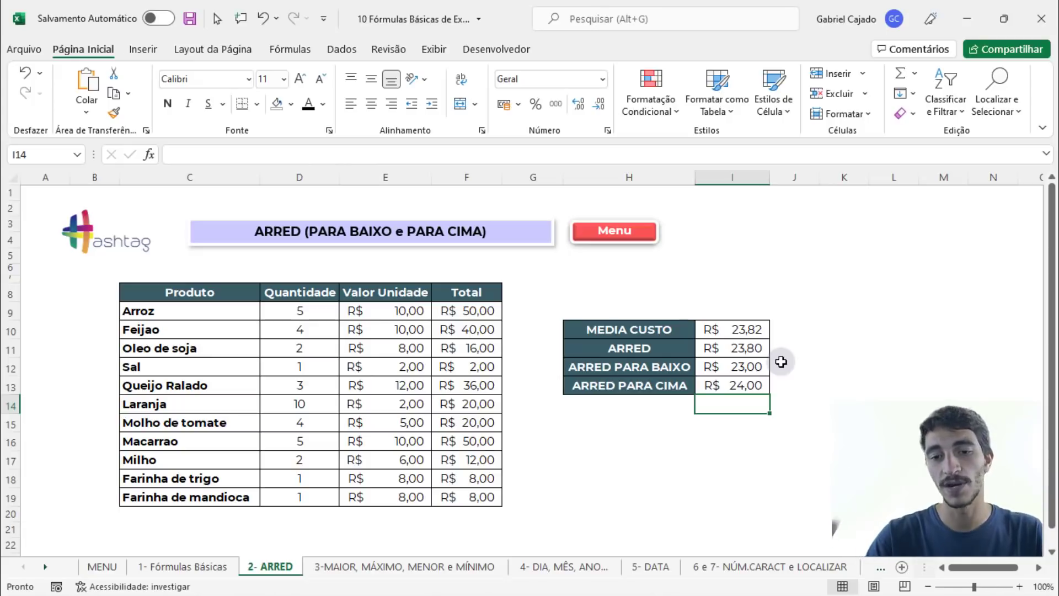
drag(746, 367, 747, 386)
click(776, 385)
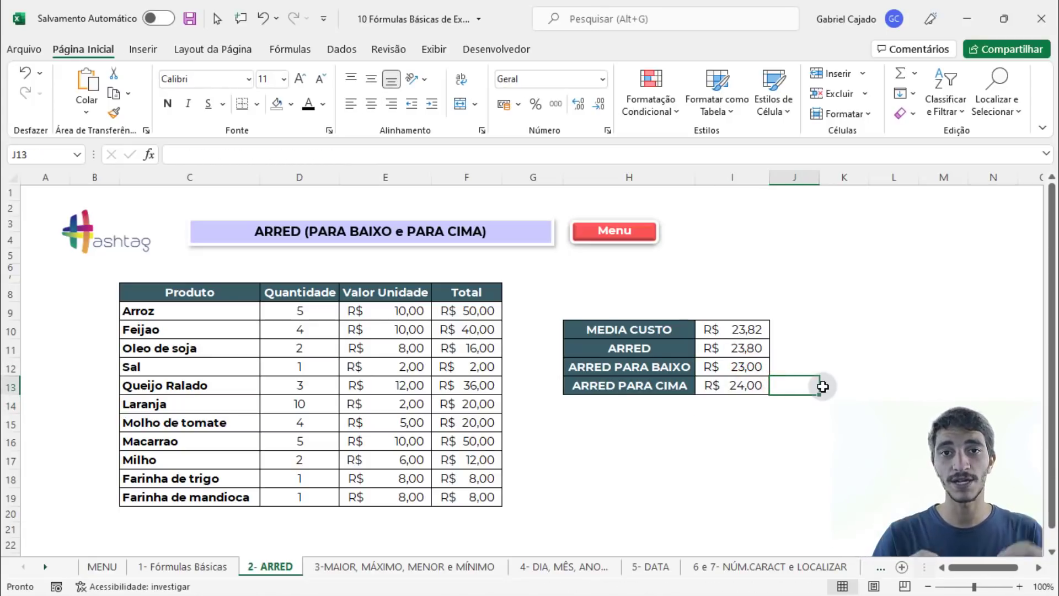
On the 3-MAIOR, MÁXIMO, MENOR e MÍNIMO sheet, calculate MÁXIMO in cell I10 over the Total values F9:F19
key(ctrl+Page_Down)
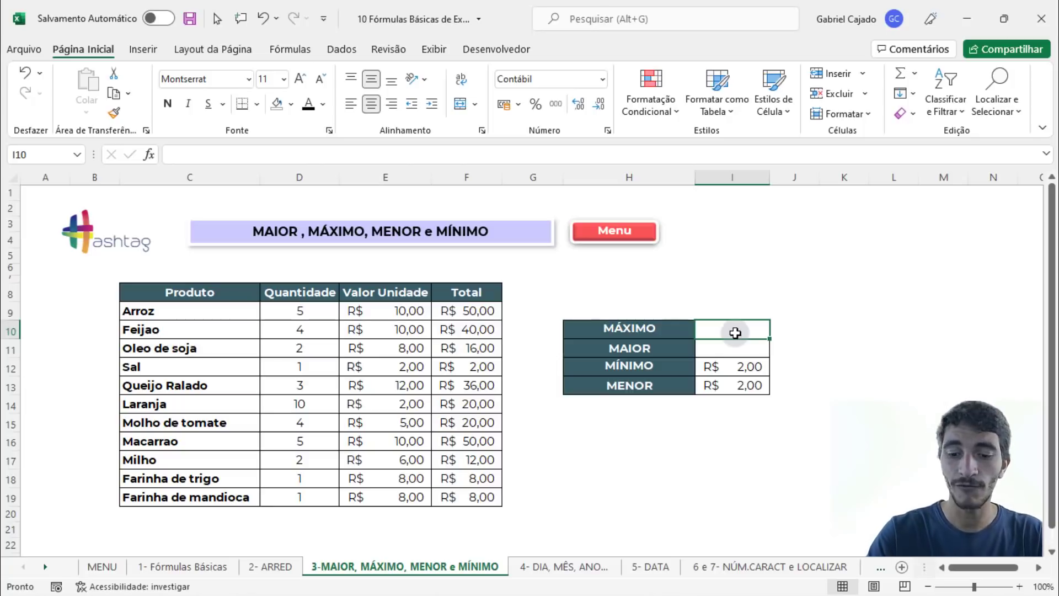
text(=MÁ)
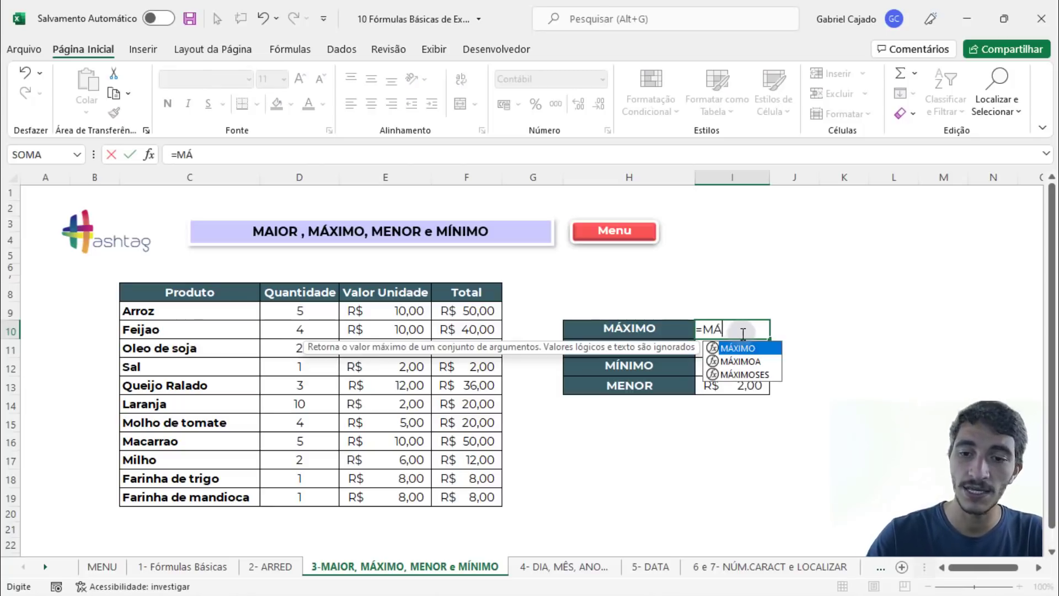
double_click(759, 351)
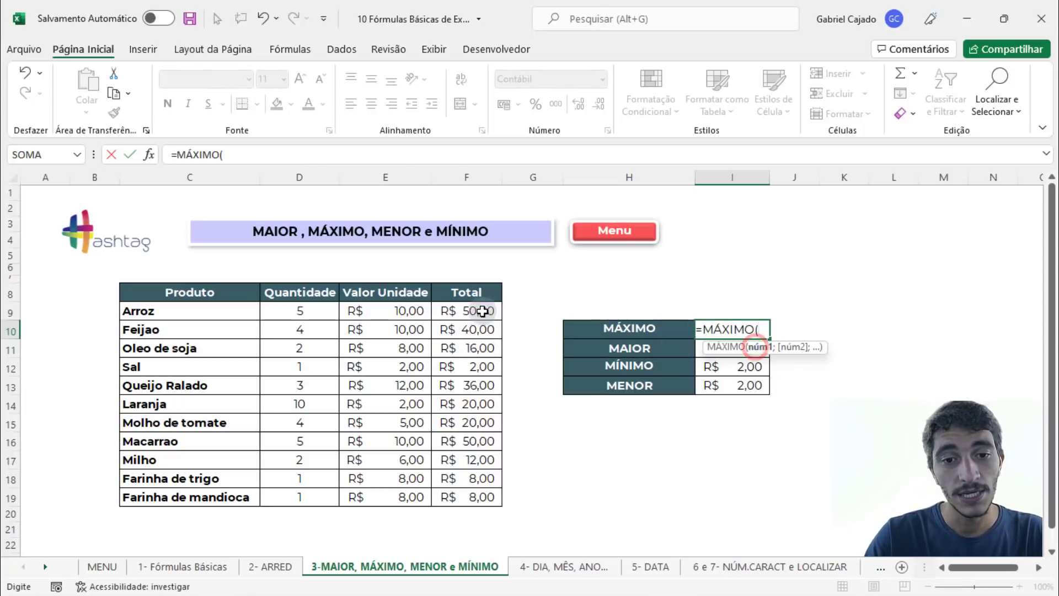
drag(478, 310, 471, 492)
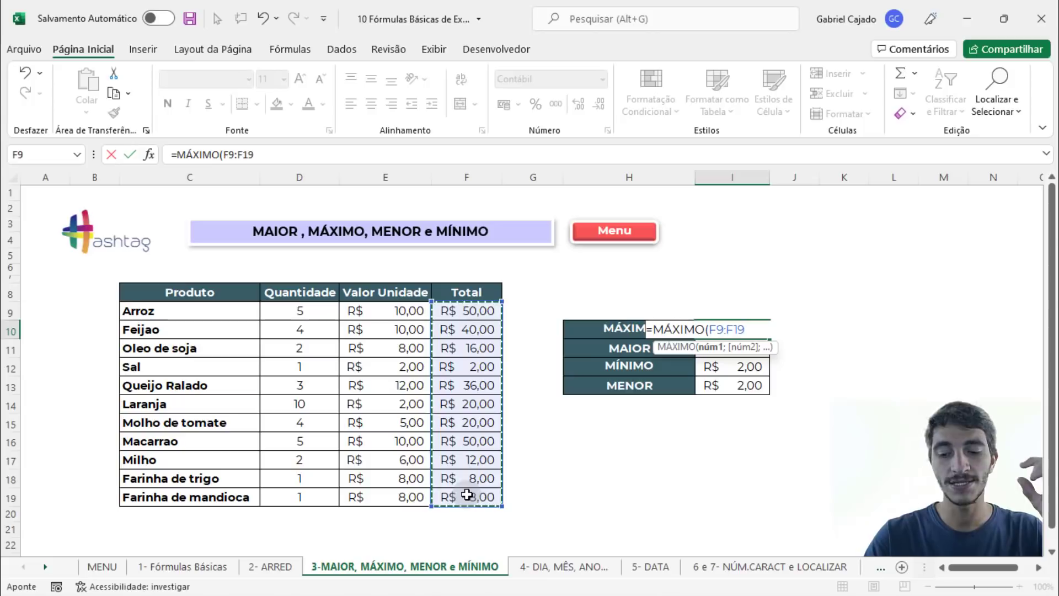
key(Return)
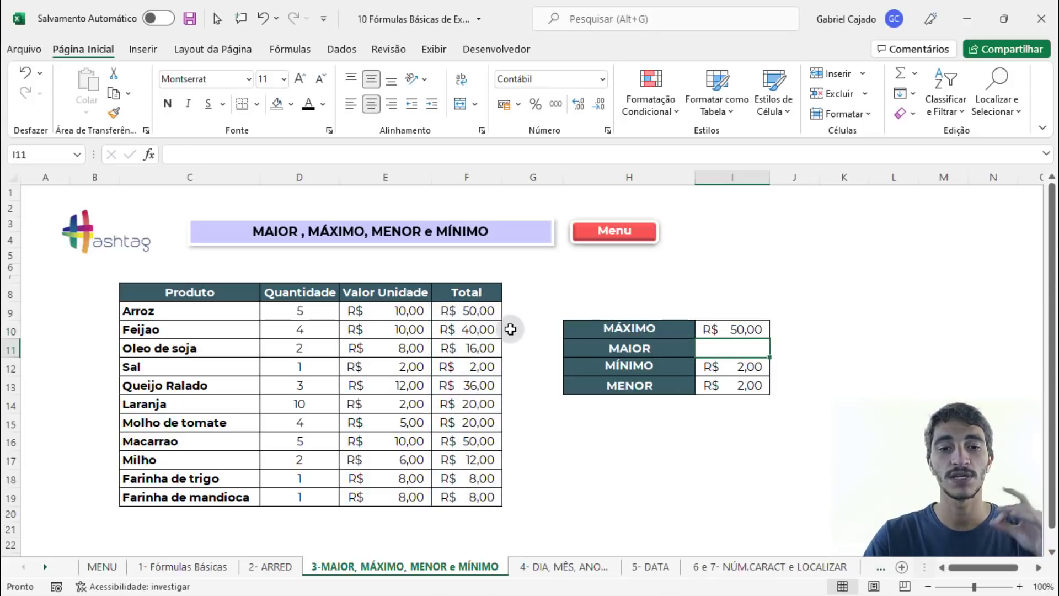
Find the largest Total value in cell I11 using MAIOR over F9:F19 with k set to 1
click(734, 345)
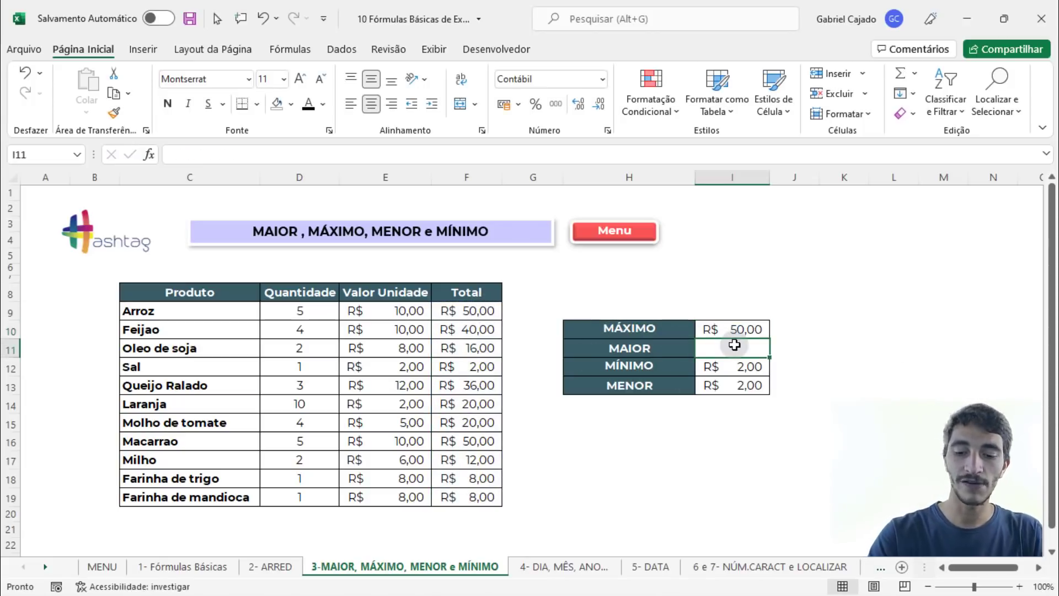
text(=MAIOR)
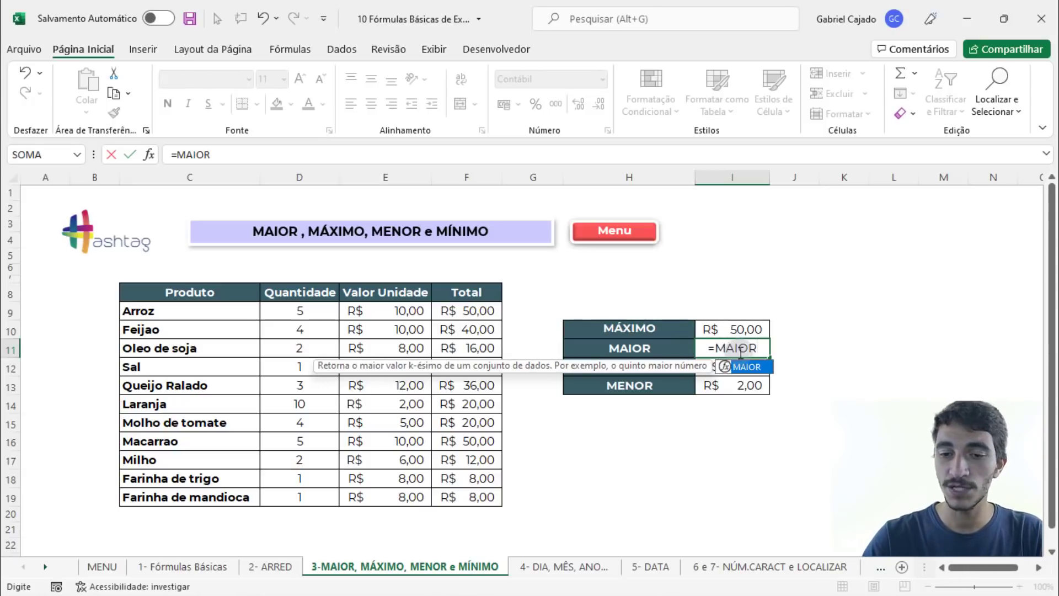
text(()
drag(459, 312, 465, 495)
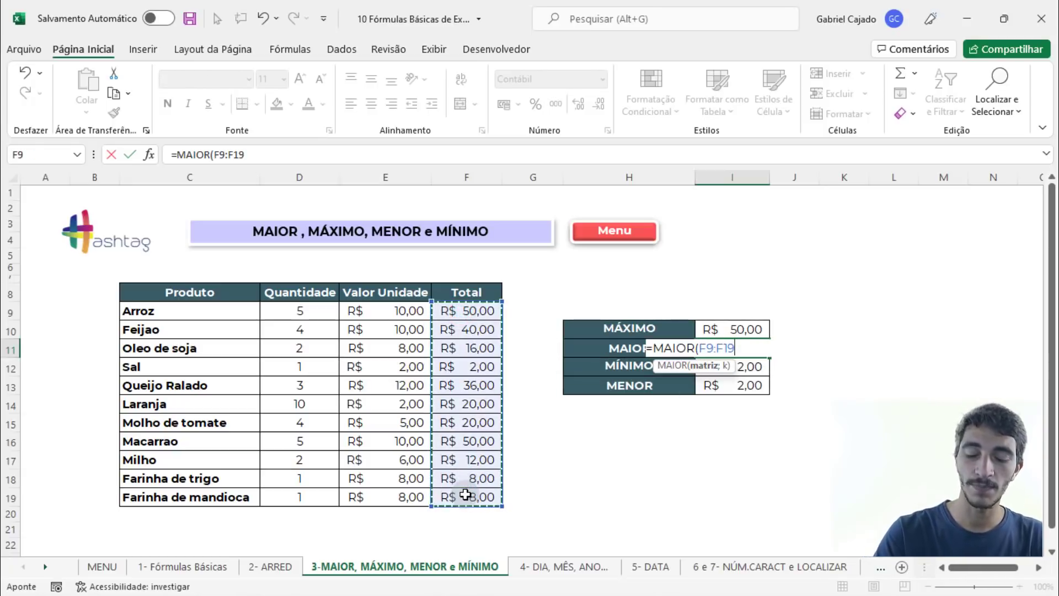
text(;1)
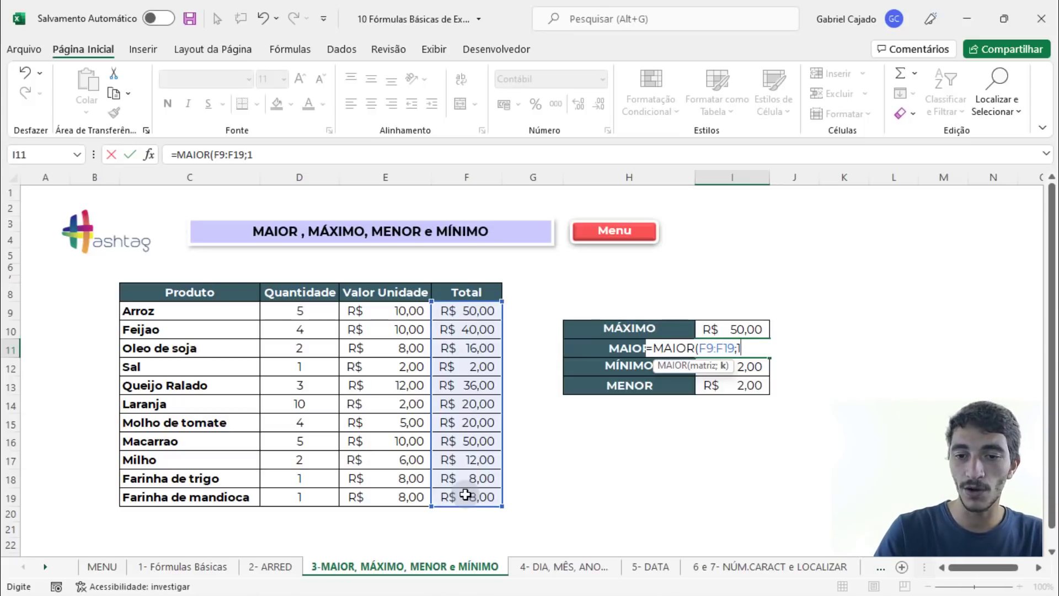
key(Return)
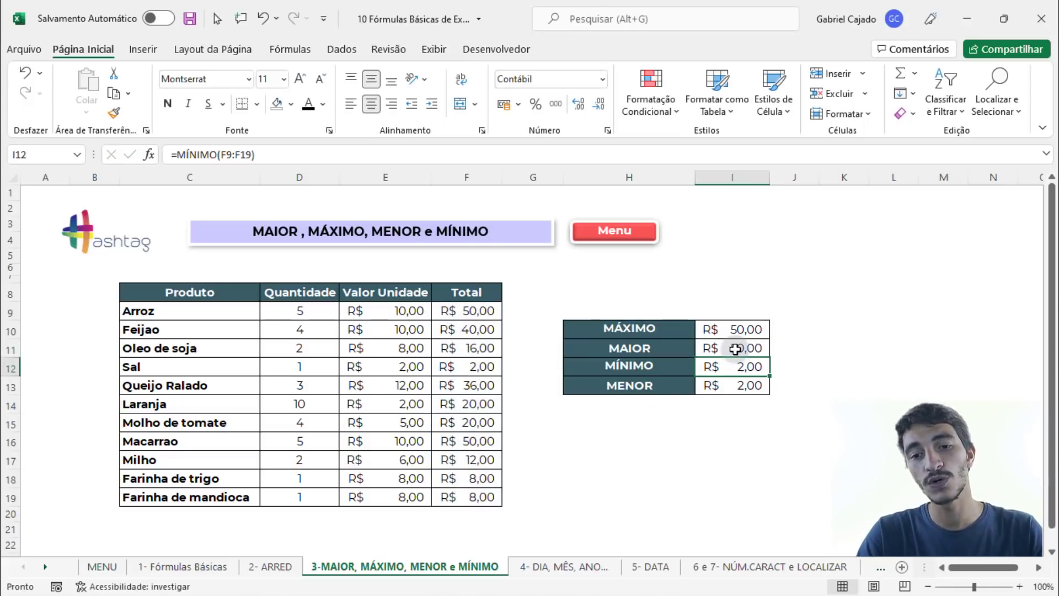
Review the MÍNIMO formula in cell I12 and set the k argument of the MENOR formula in I13 to 2
click(675, 371)
click(677, 385)
click(747, 368)
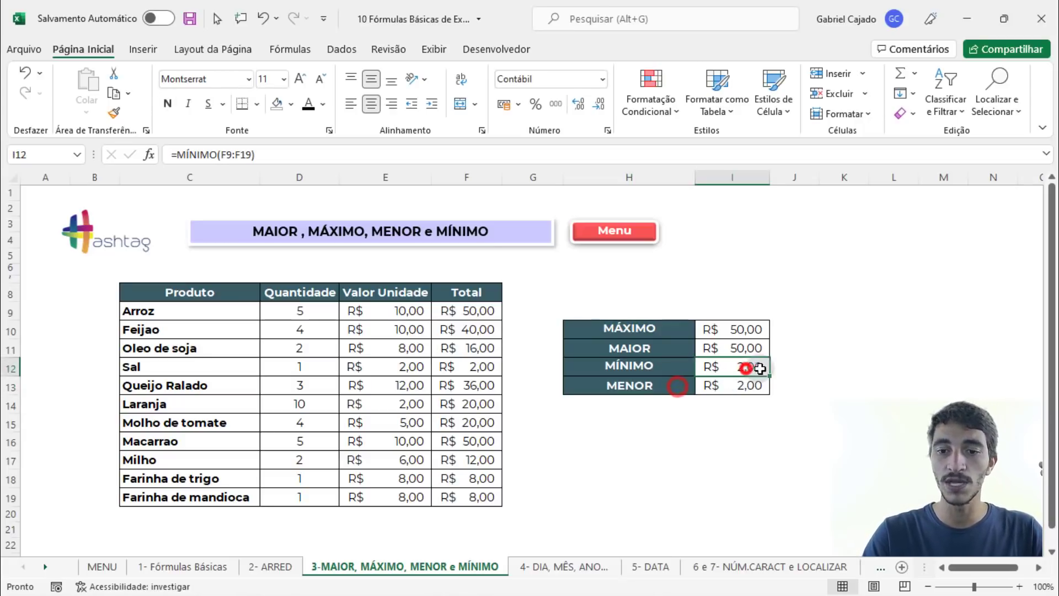
double_click(750, 368)
key(Escape)
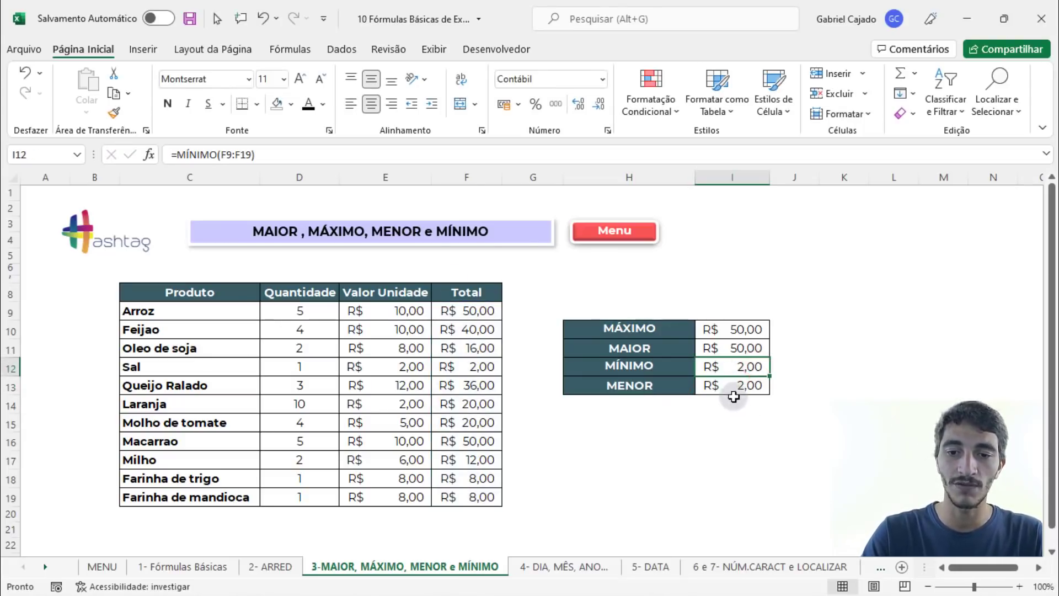
click(742, 385)
double_click(747, 384)
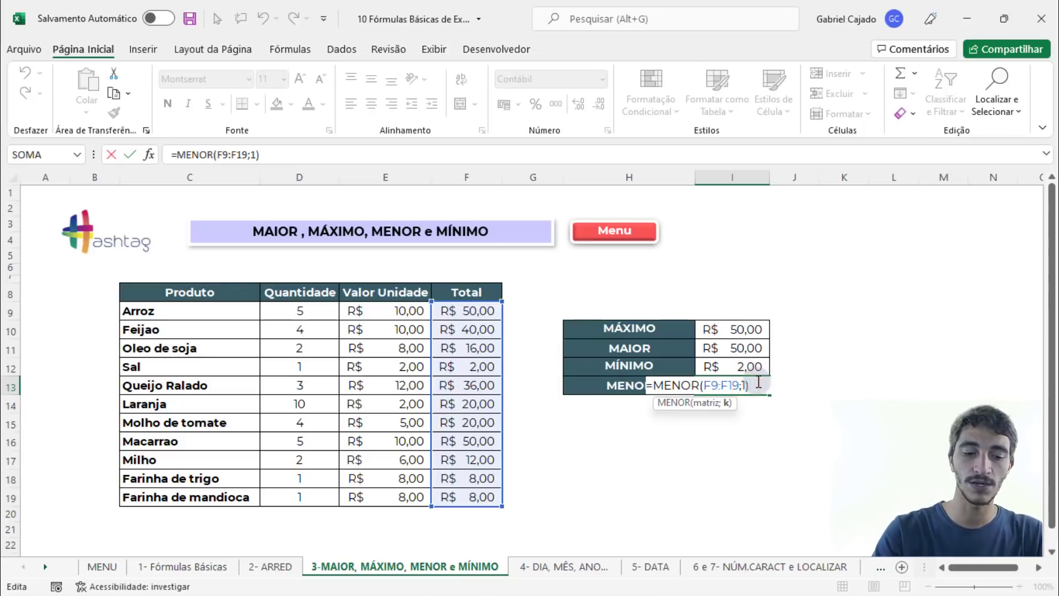
key(BackSpace)
text(2)
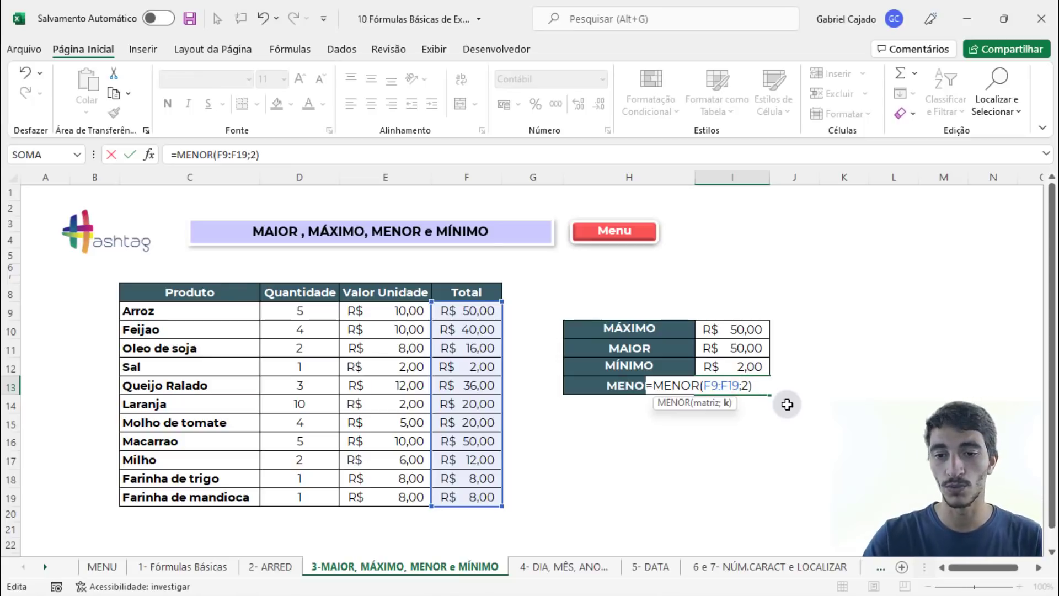
key(Return)
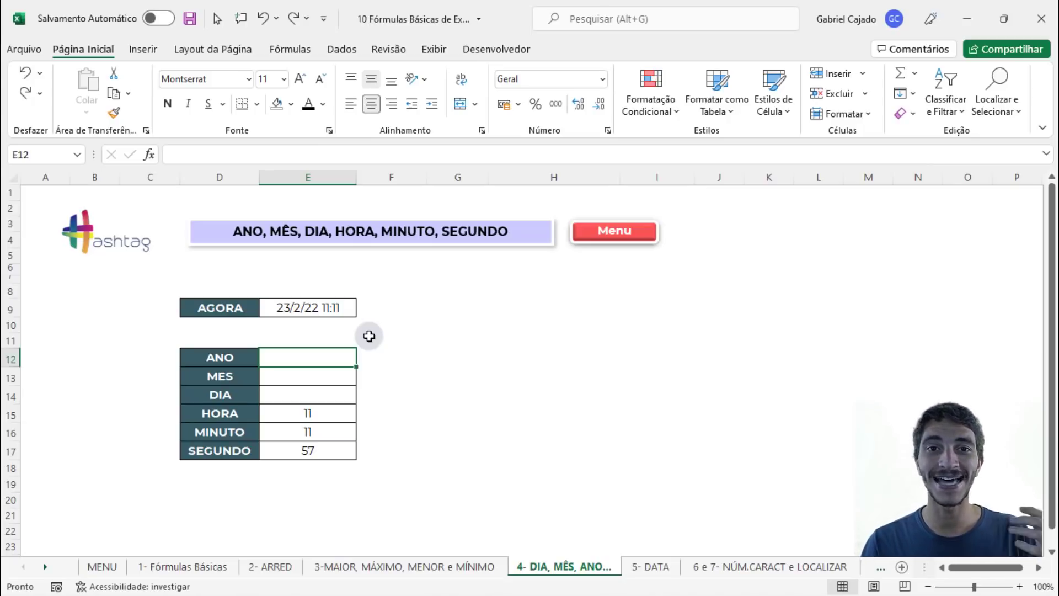
On the 4- DIA, MÊS, ANO... sheet, extract the year from the AGORA date in E9 using ANO in cell E12
click(331, 308)
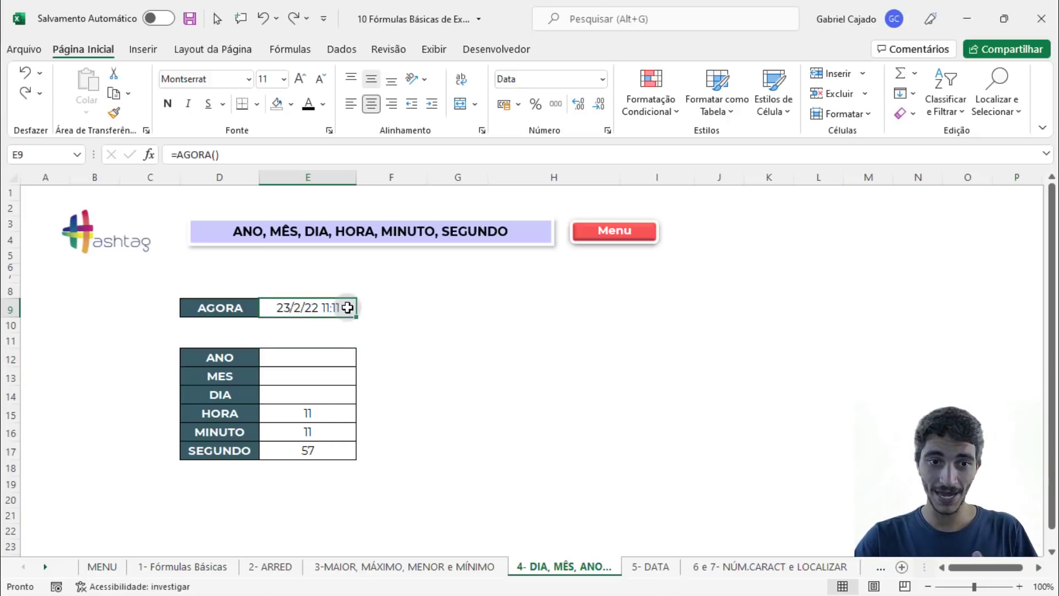
click(328, 360)
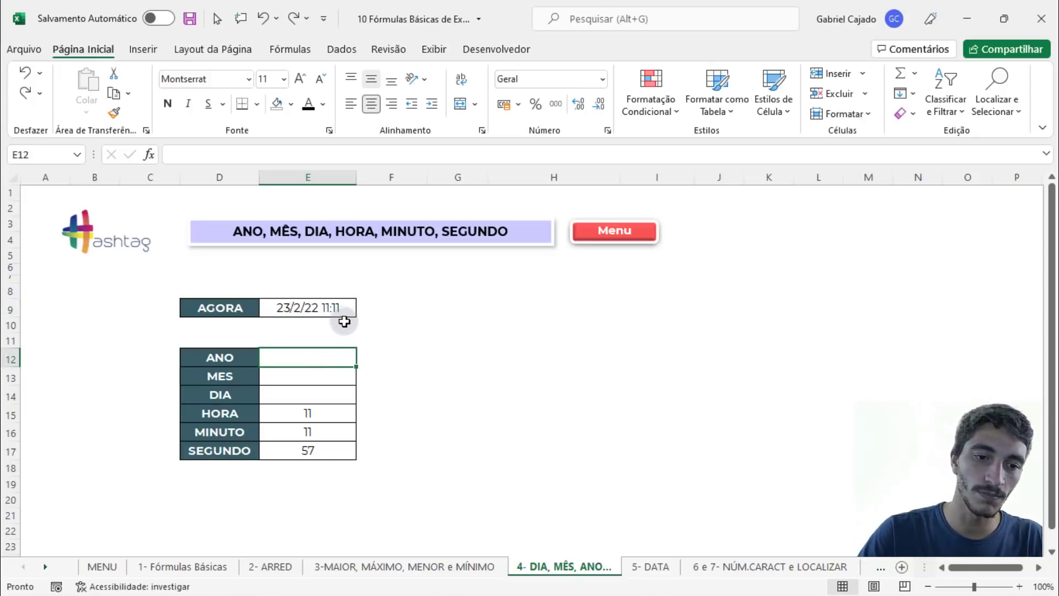
double_click(326, 360)
text(=ANO)
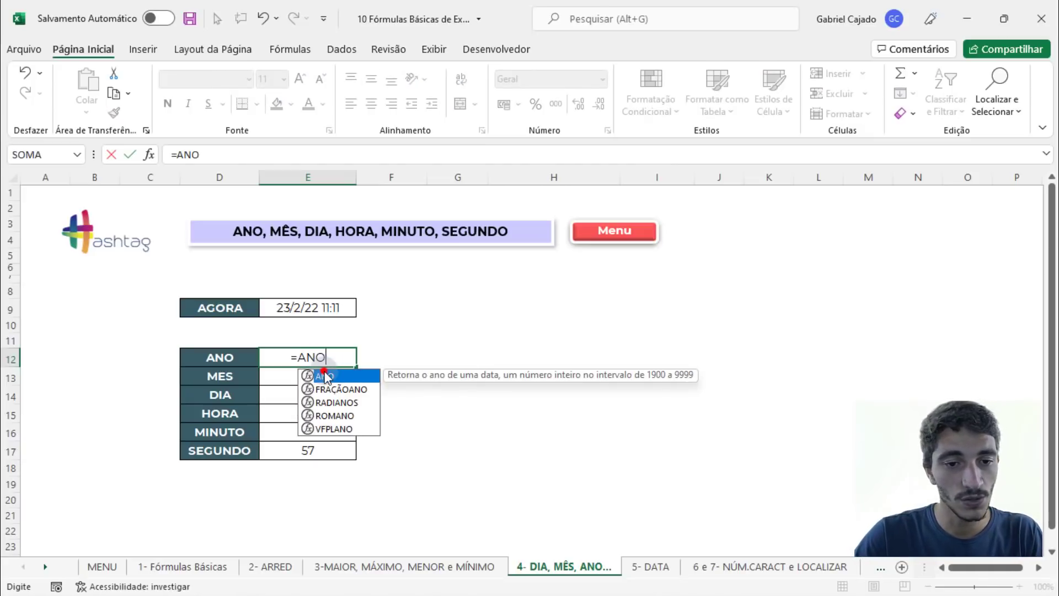
text(()
click(307, 307)
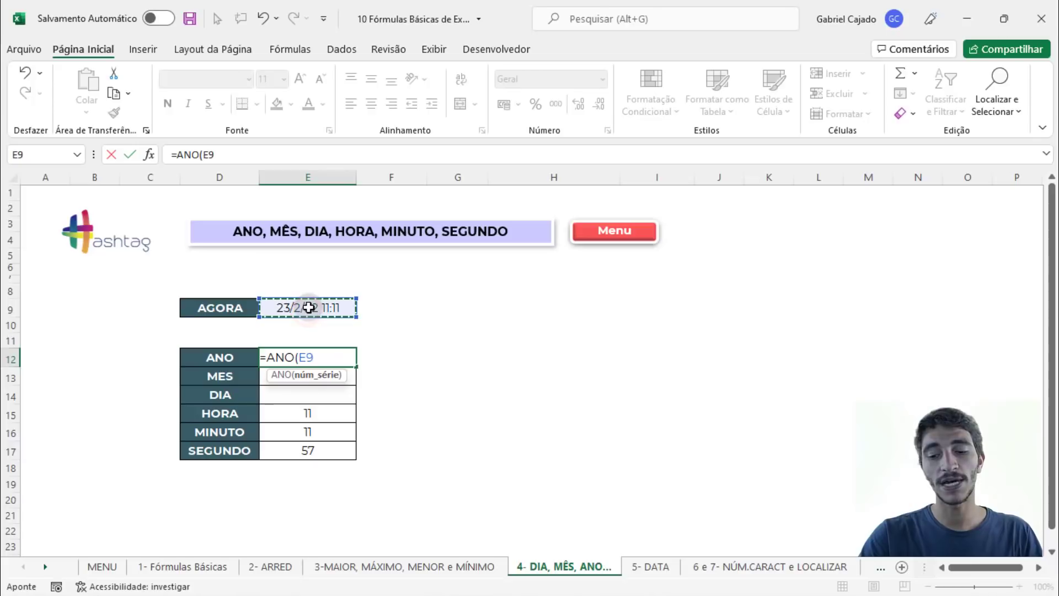
key(Return)
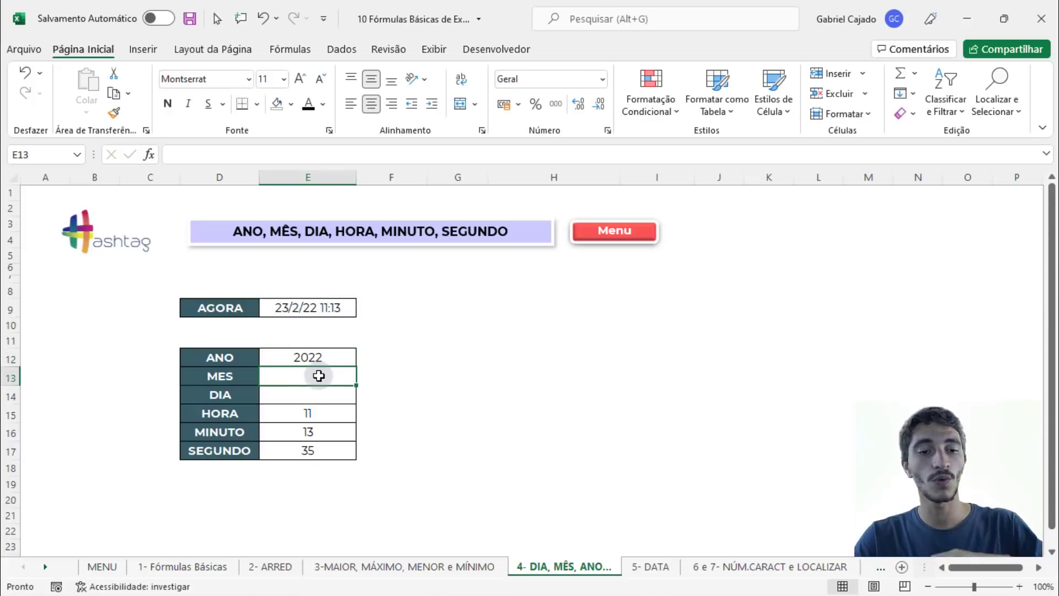
Extract the month and the day from the AGORA date in E9, using MÊS in cell E13 and DIA in cell E14
text(=MÊS()
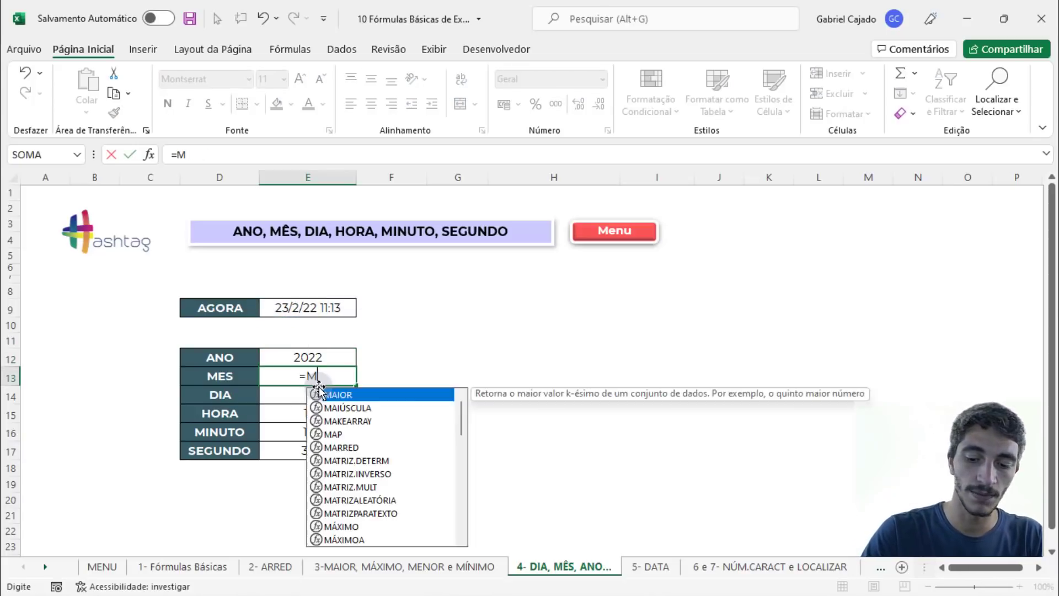
click(321, 312)
key(Return)
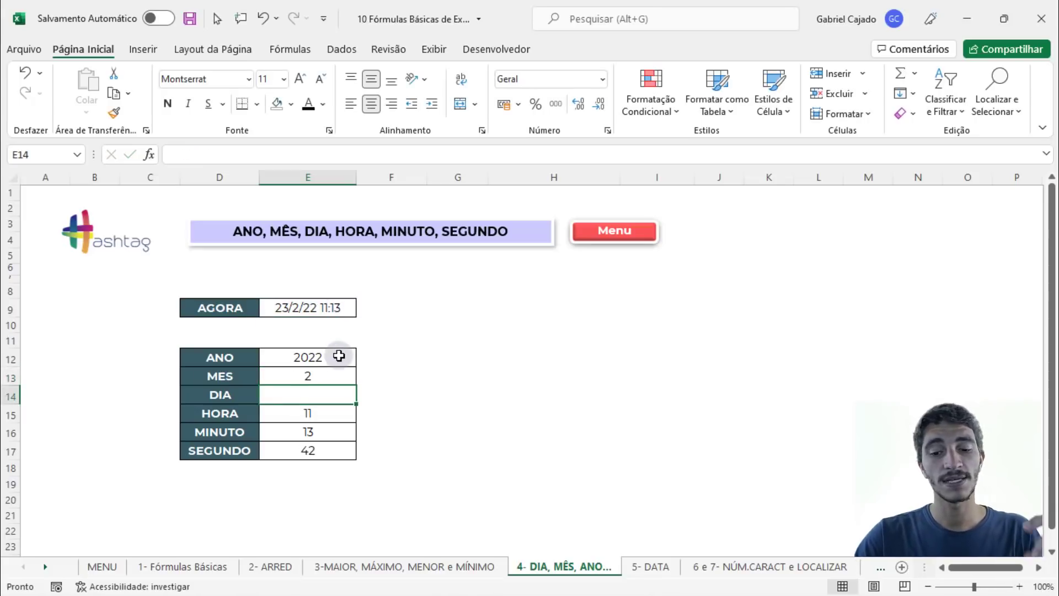
text(=DIA()
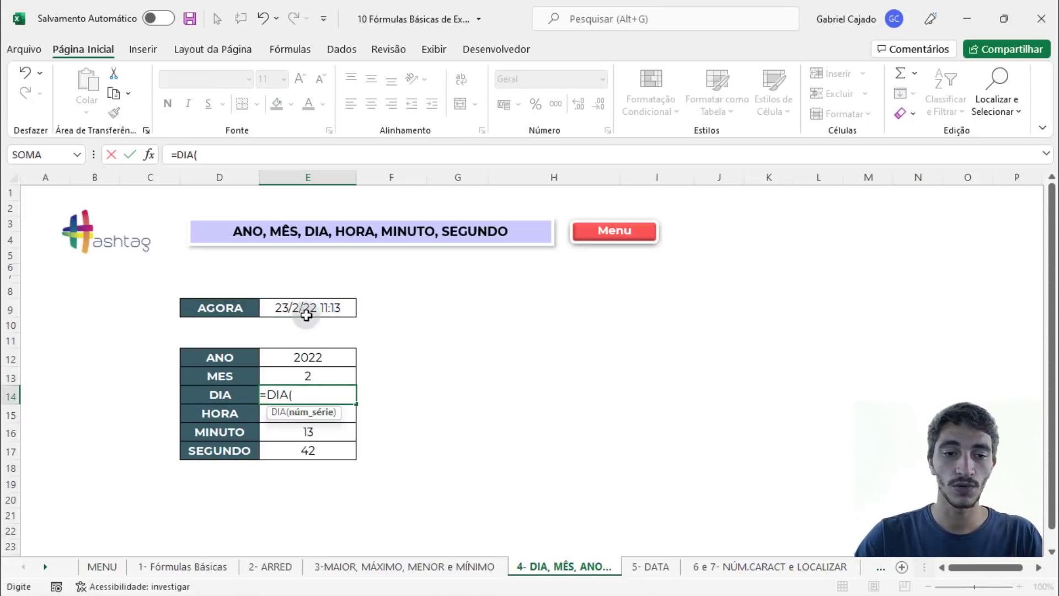
click(307, 313)
key(Return)
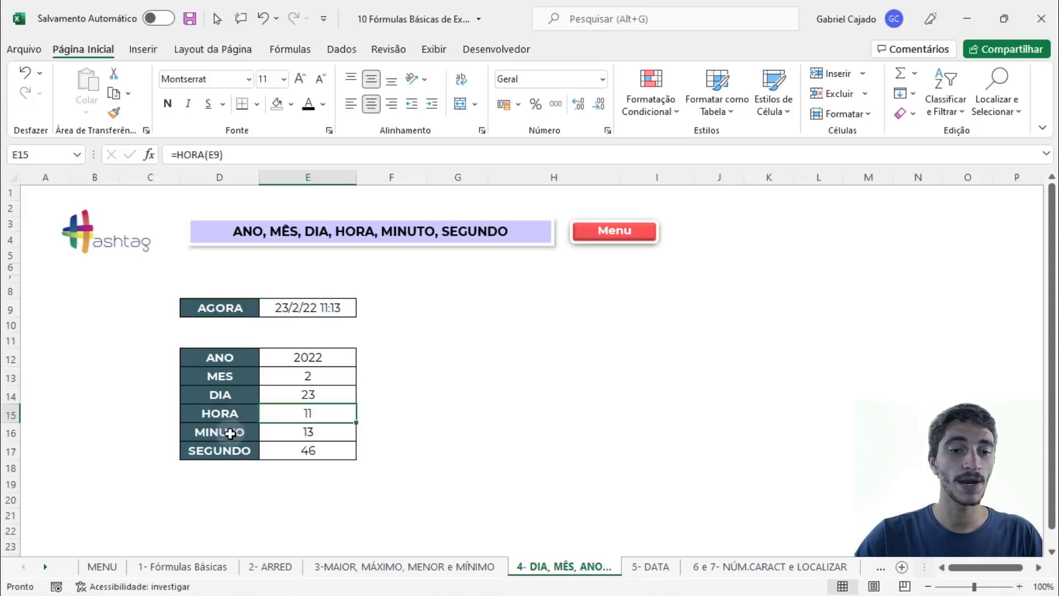
Review the MINUTO formula in cell E16 and the SEGUNDO formula in cell E17
click(305, 429)
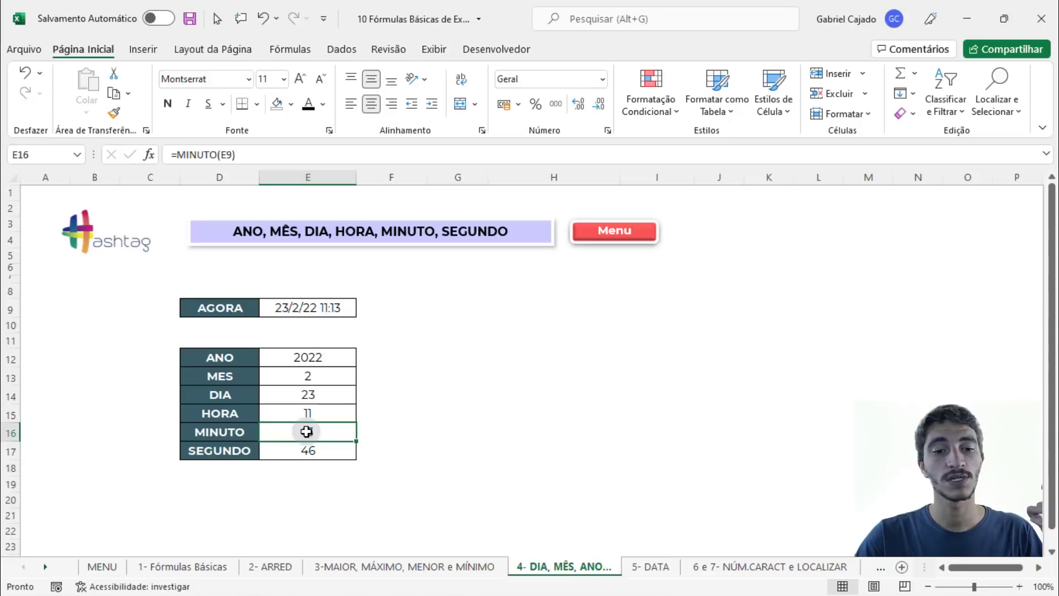
click(275, 451)
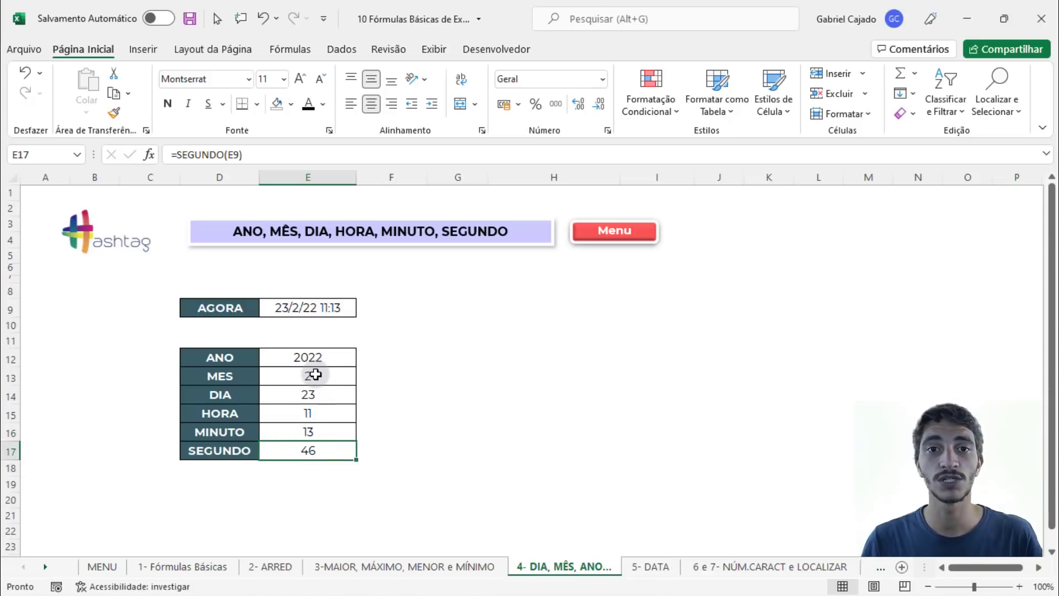
click(327, 448)
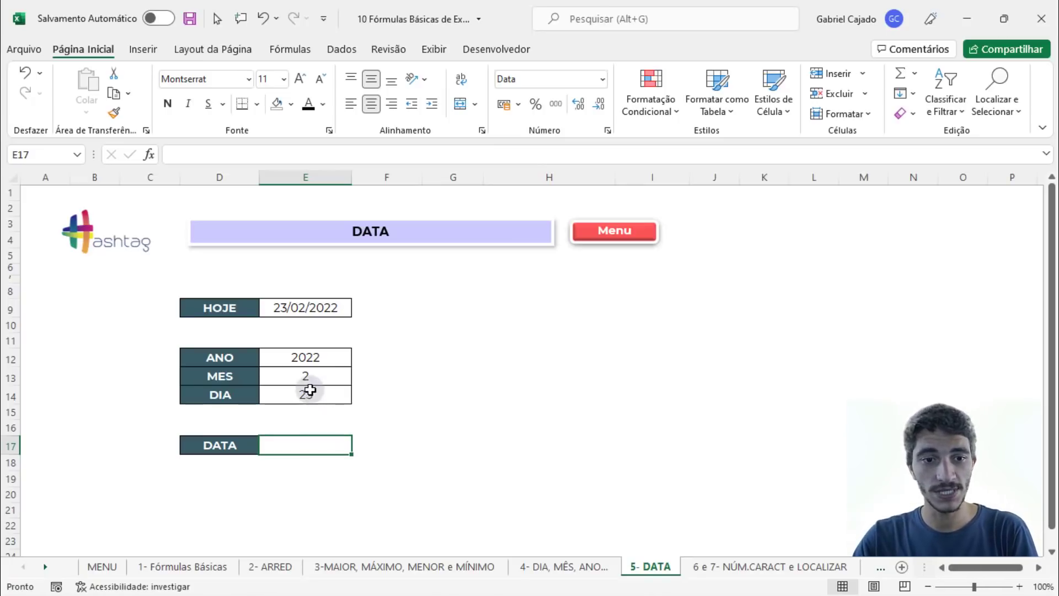
On the 5- DATA sheet, inspect the ANO, MES and DIA cells E12:E14 and the HOJE date in E9
click(291, 358)
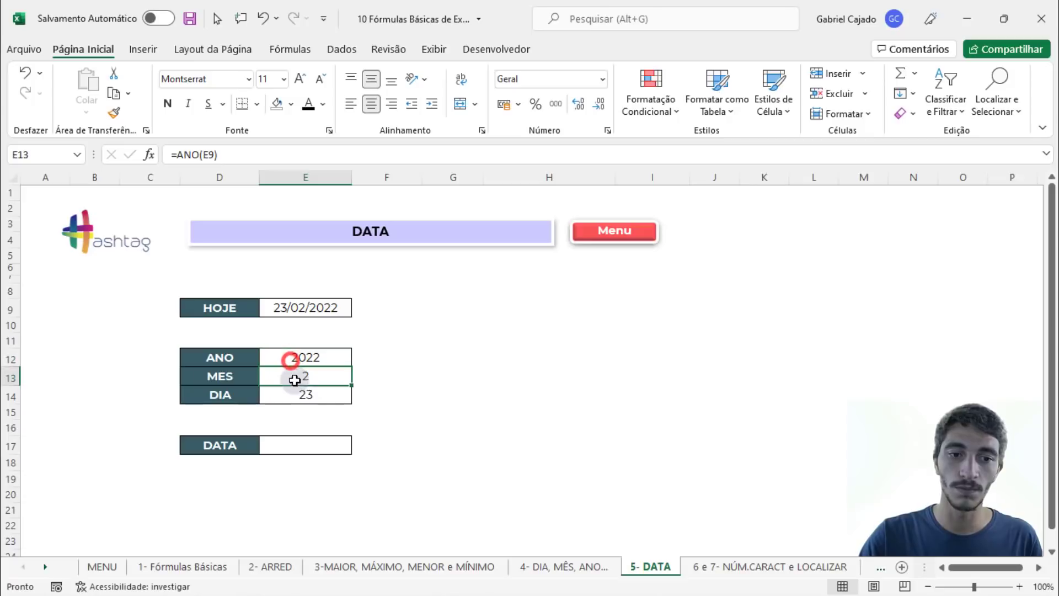
click(296, 378)
click(310, 395)
click(327, 307)
click(337, 391)
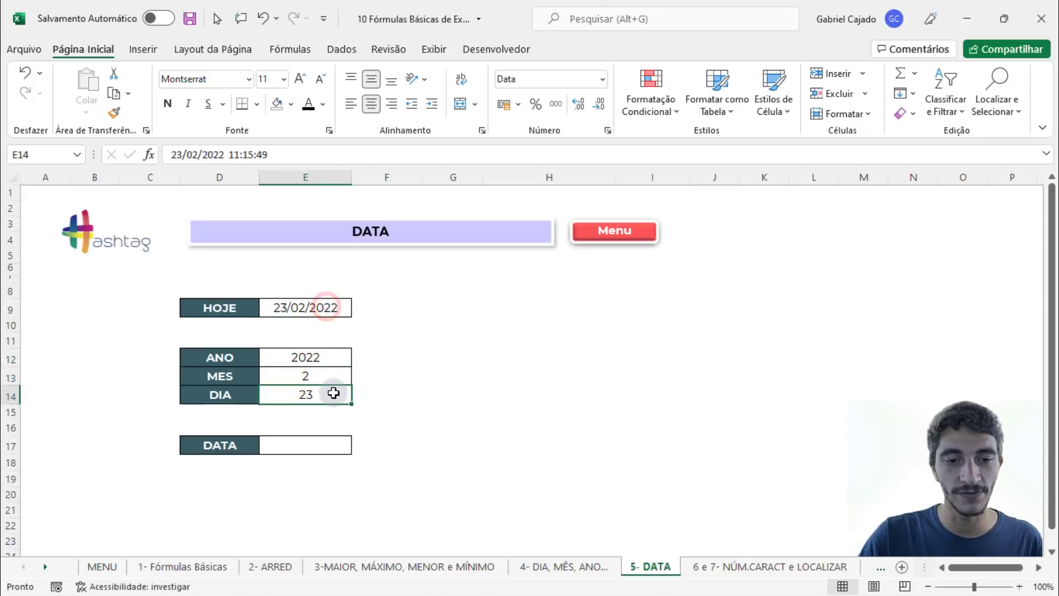
Build a date in cell E17 with the DATA function, using E12 as year, E13 as month and E14 as day
click(321, 446)
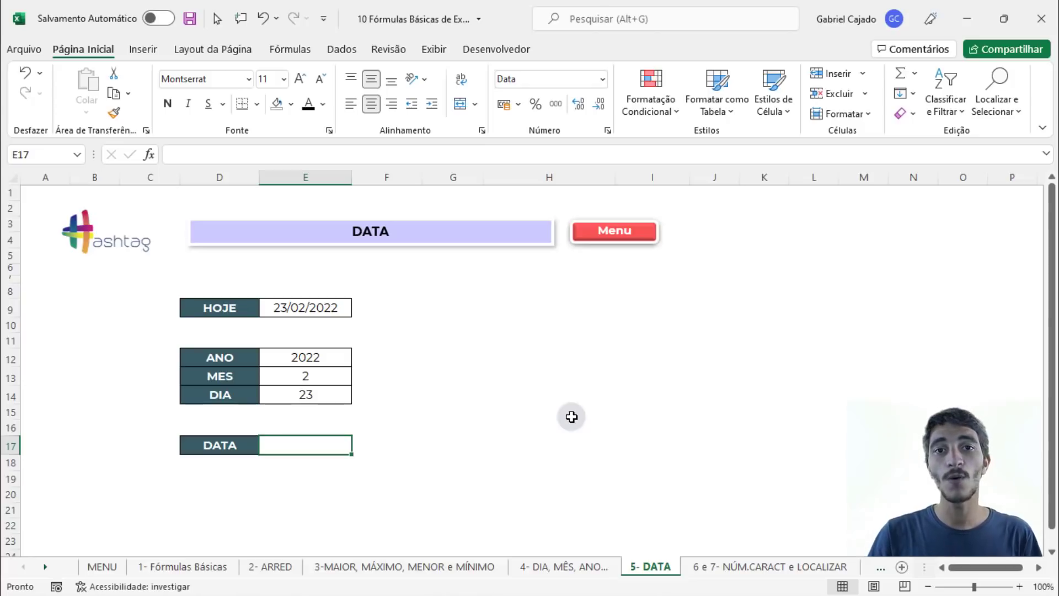
text(=)
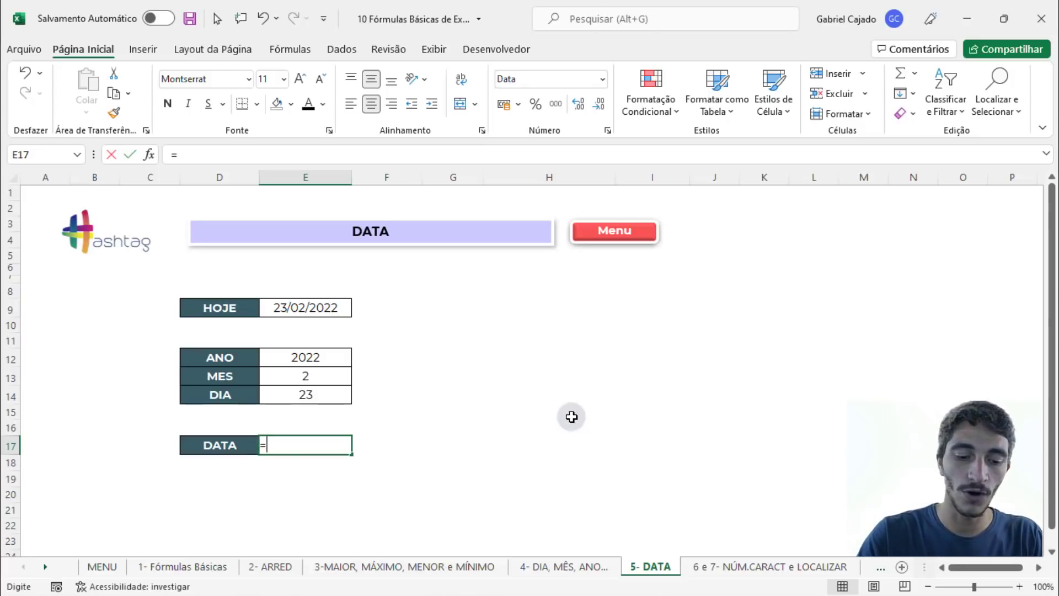
text(data)
key(Tab)
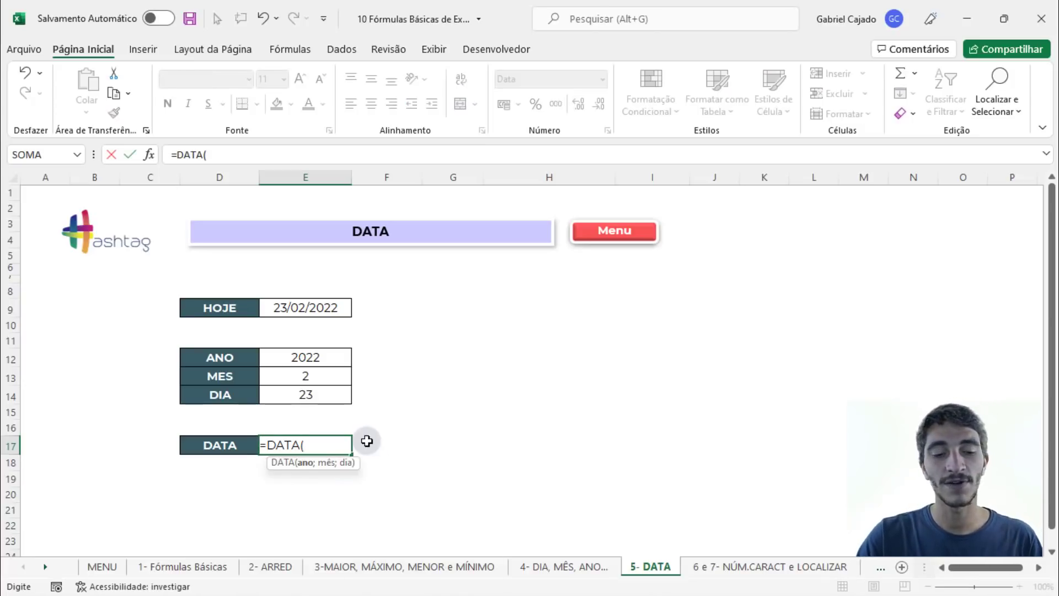
click(330, 361)
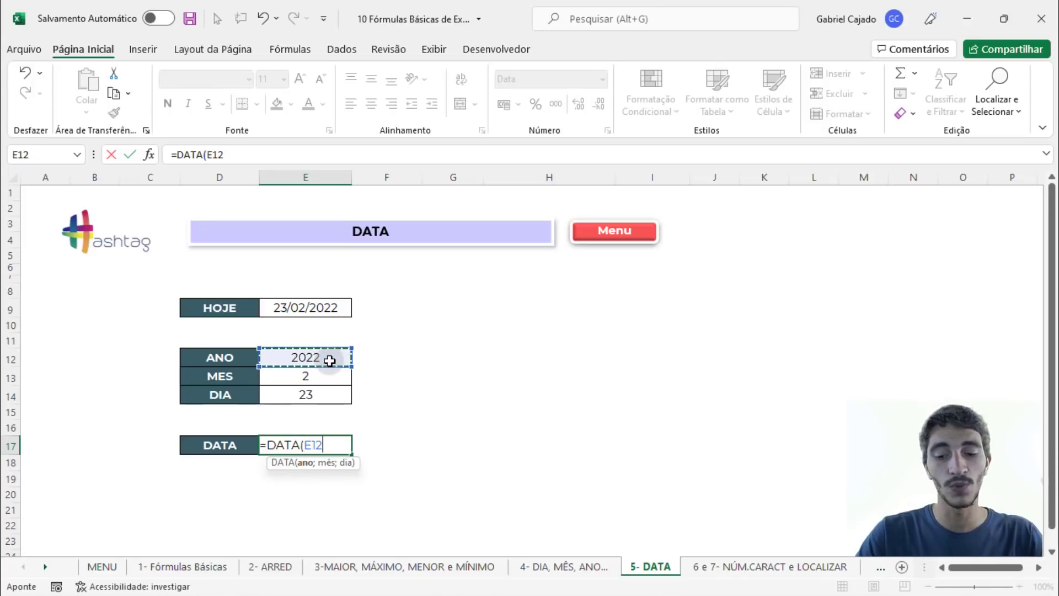
text(;)
click(305, 375)
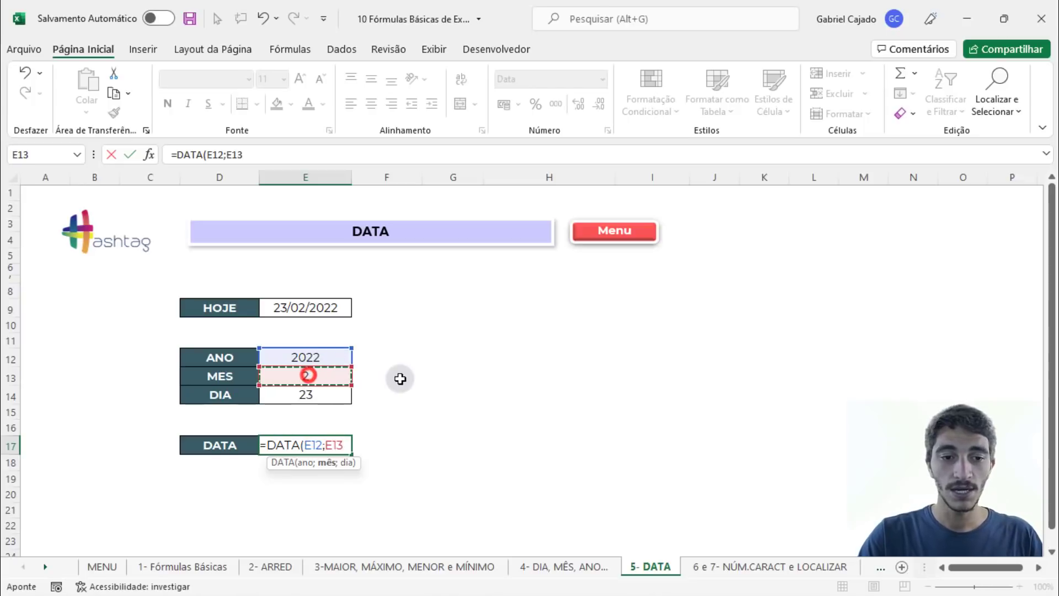
text(;)
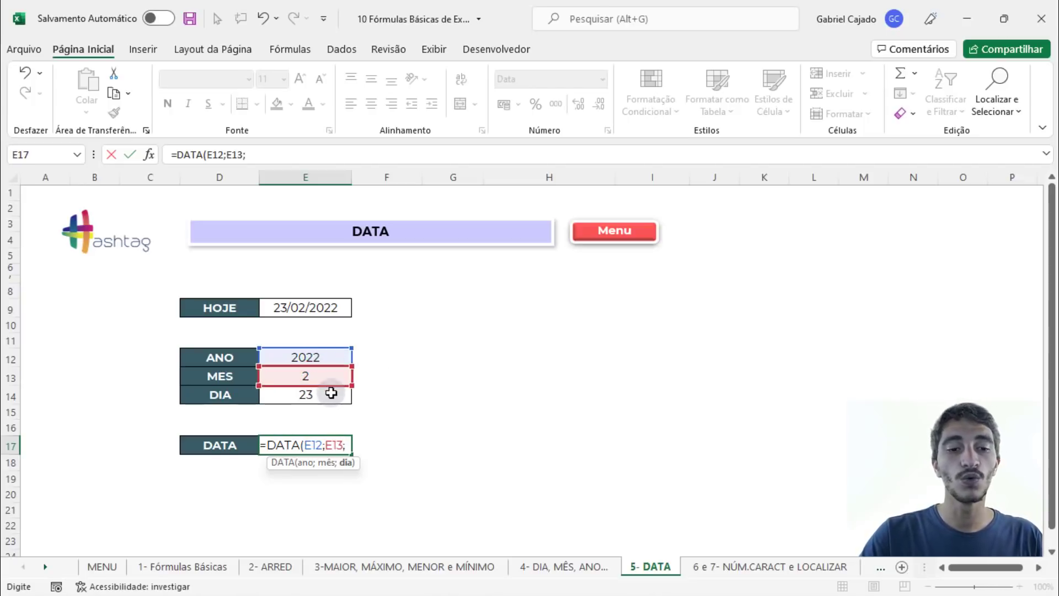
click(330, 396)
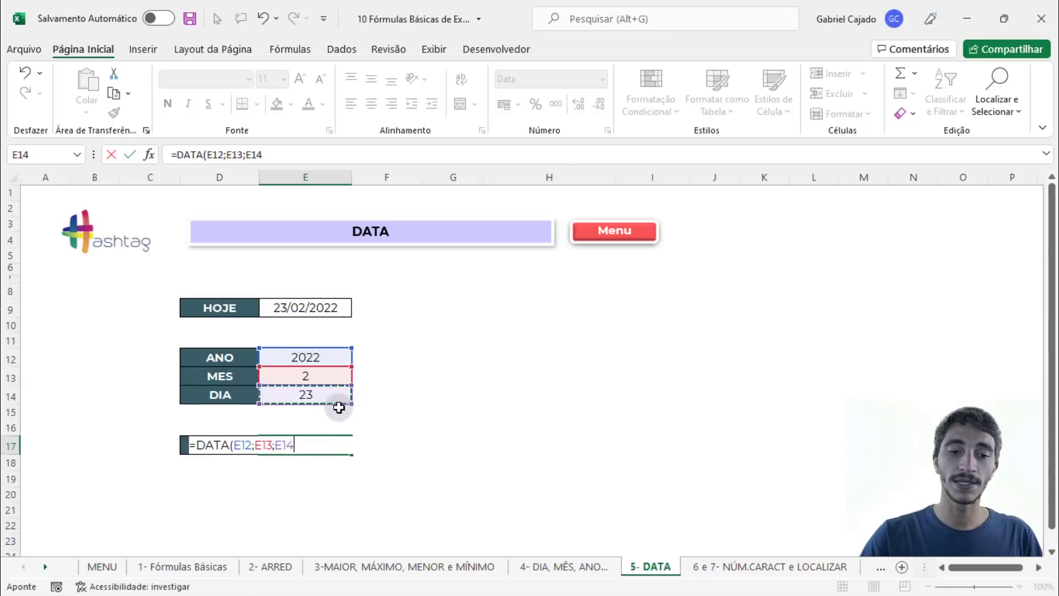
key(Return)
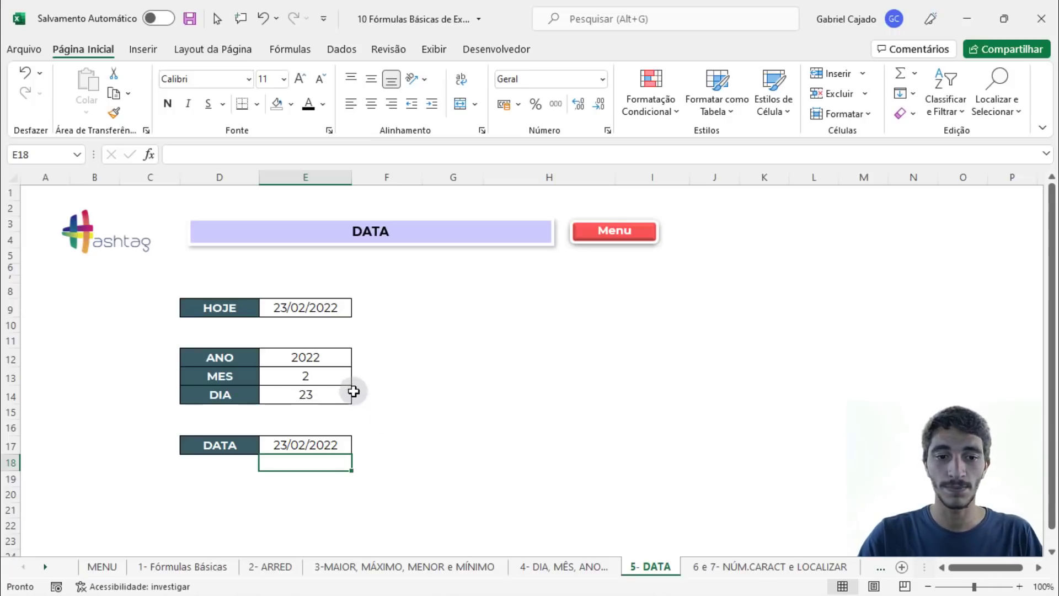
click(334, 357)
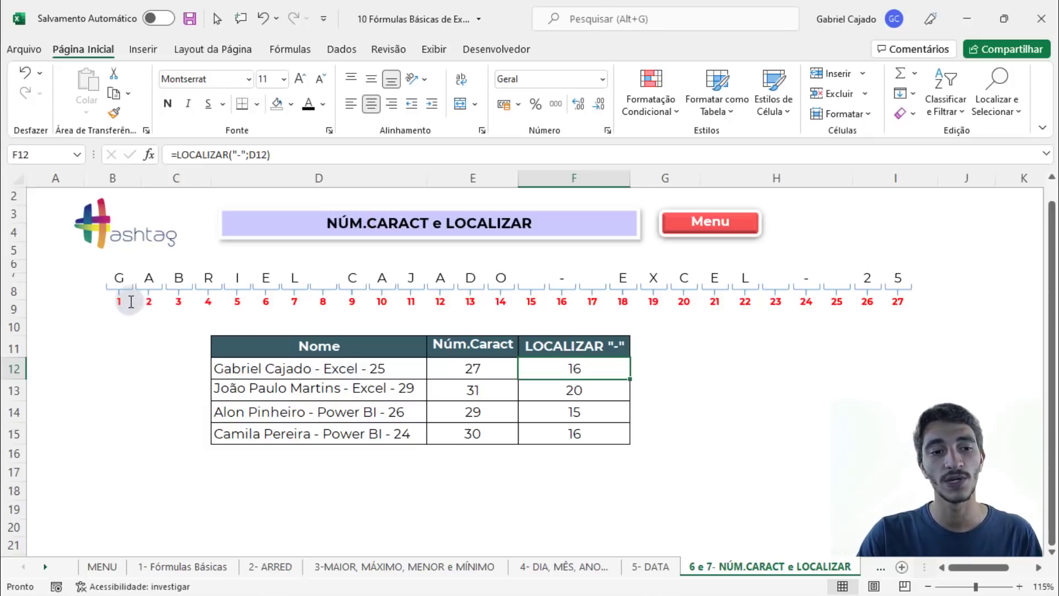
On the 6 e 7- NÚM.CARACT e LOCALIZAR sheet, examine the text in D12 and the NÚM.CARACT formula in E12 without changing it
click(398, 370)
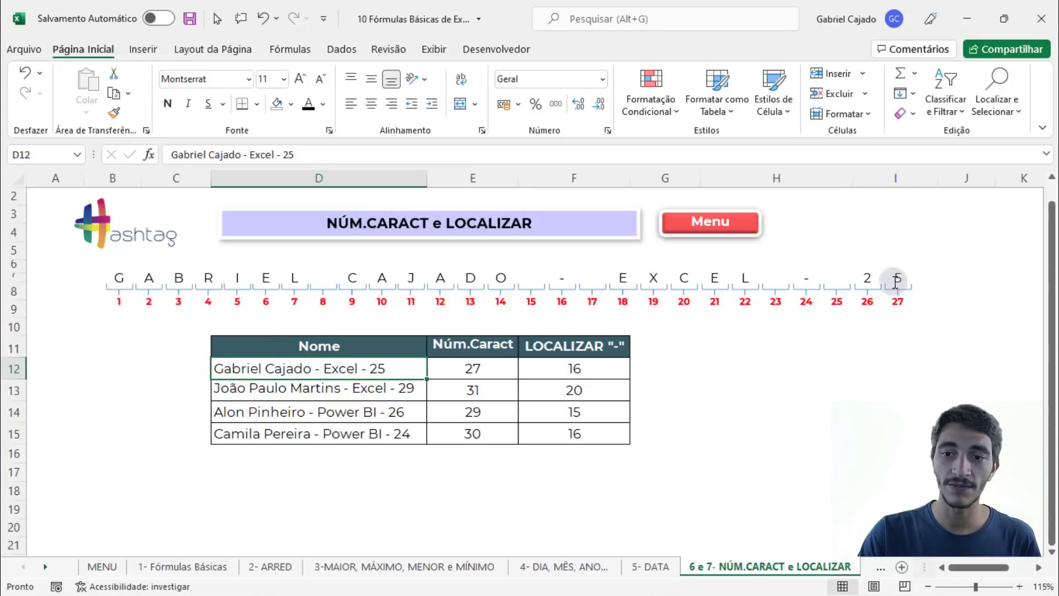
click(504, 369)
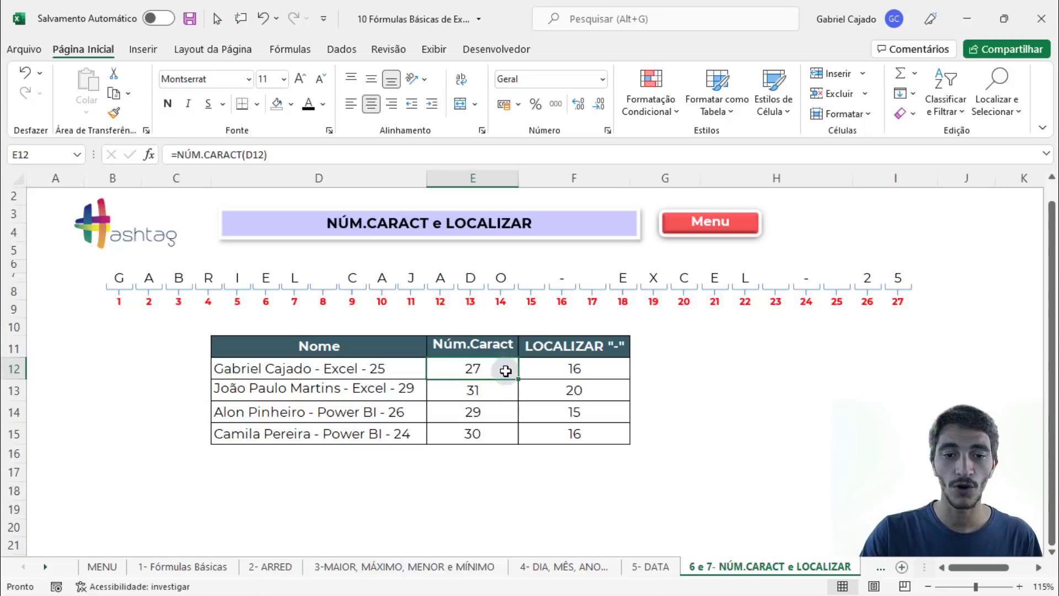
double_click(503, 371)
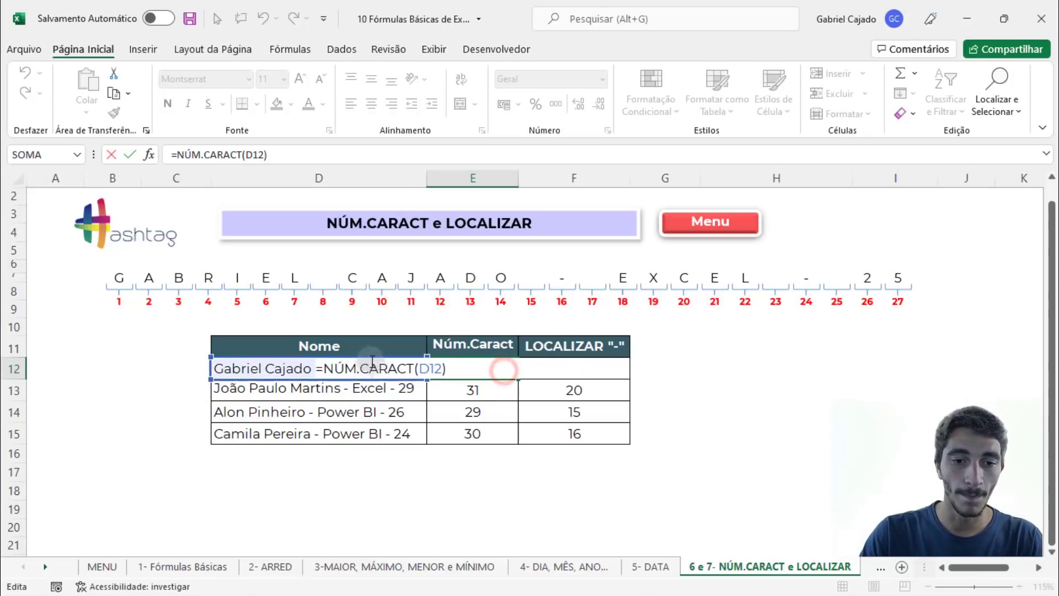
key(Escape)
click(289, 154)
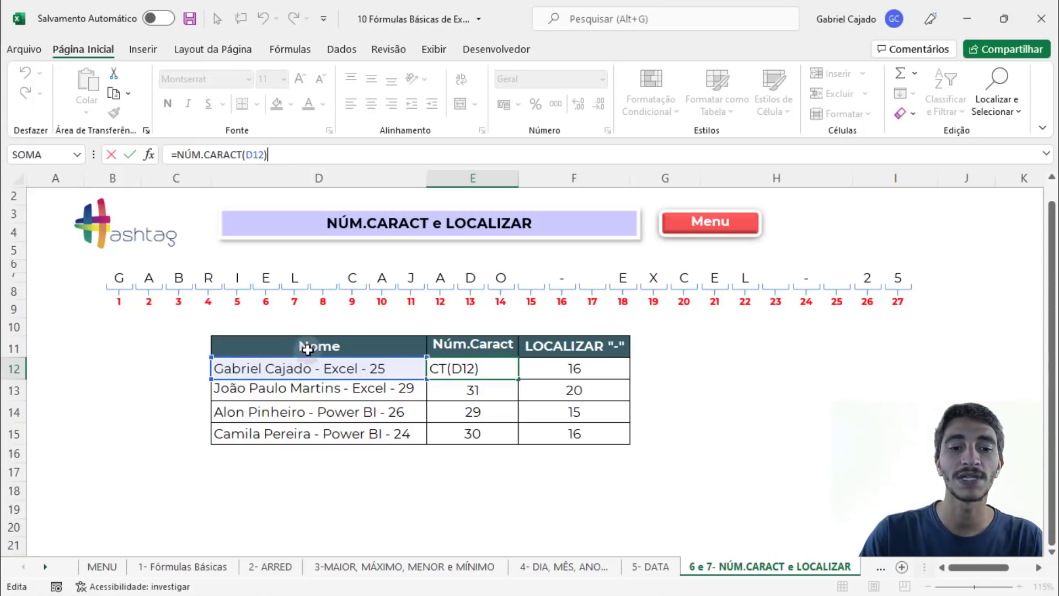
key(Escape)
key(Escape)
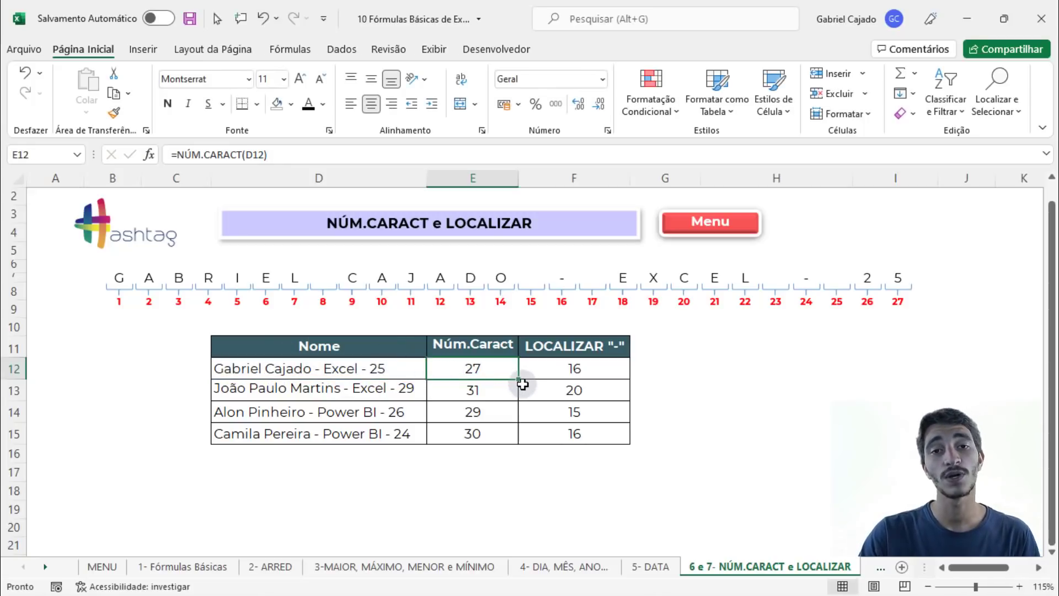
Review the arguments of the LOCALIZAR formula for "-" in F12 and fill it down through F15
click(575, 366)
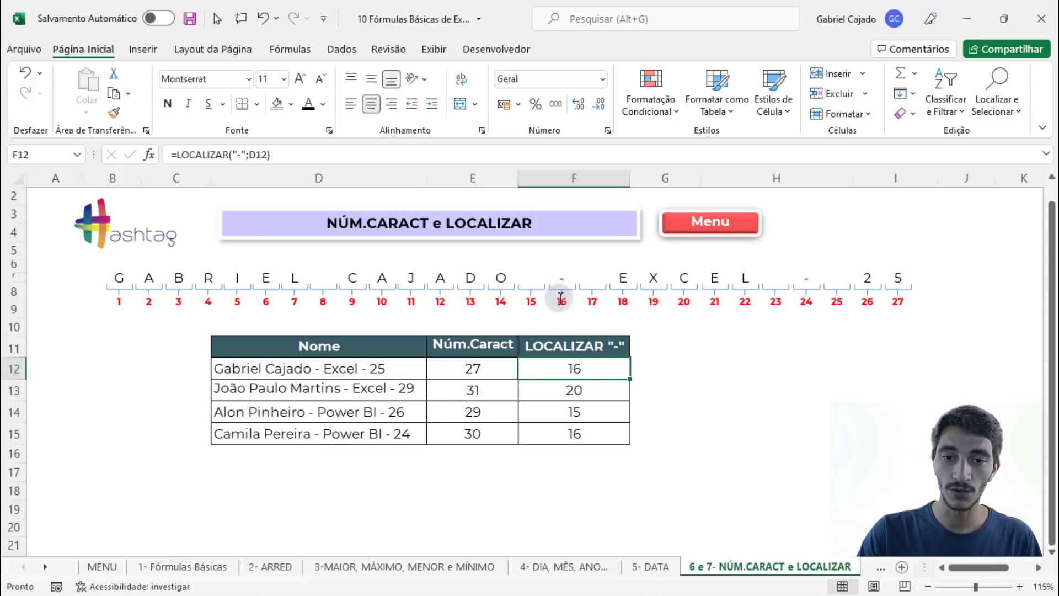
double_click(578, 366)
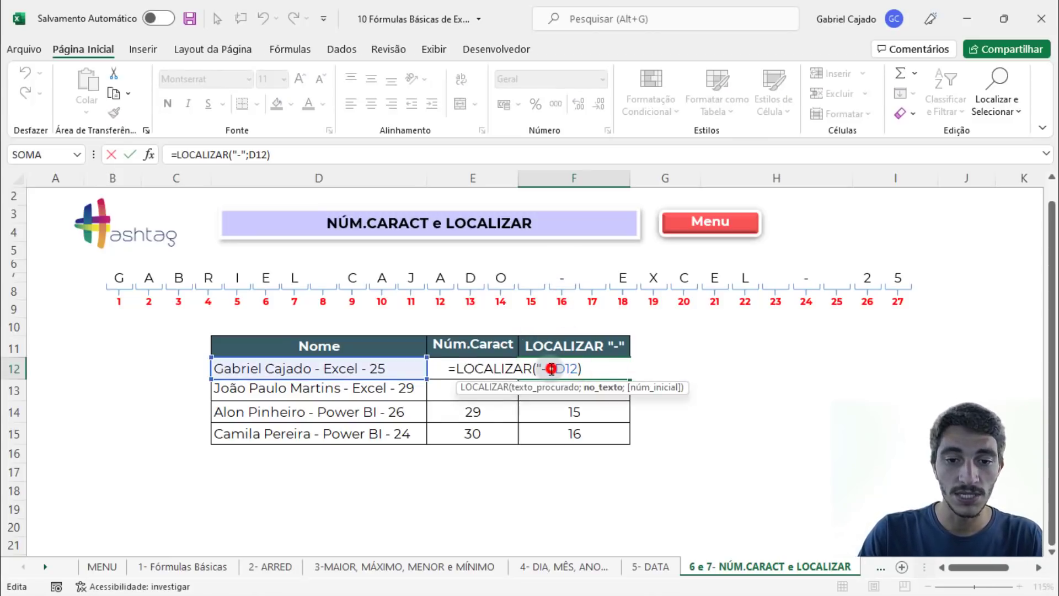
click(546, 370)
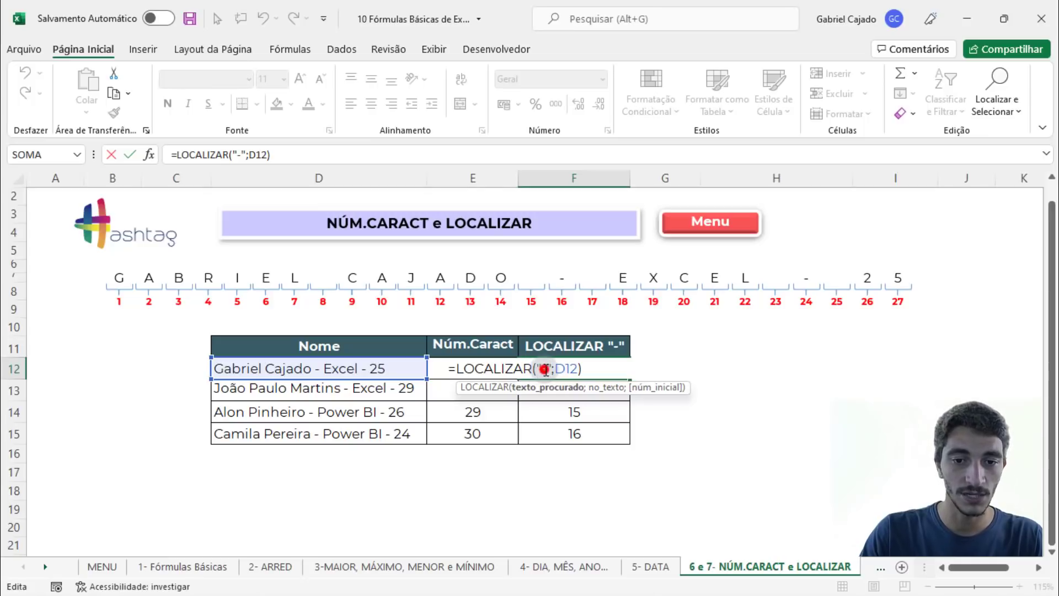
drag(543, 369, 537, 364)
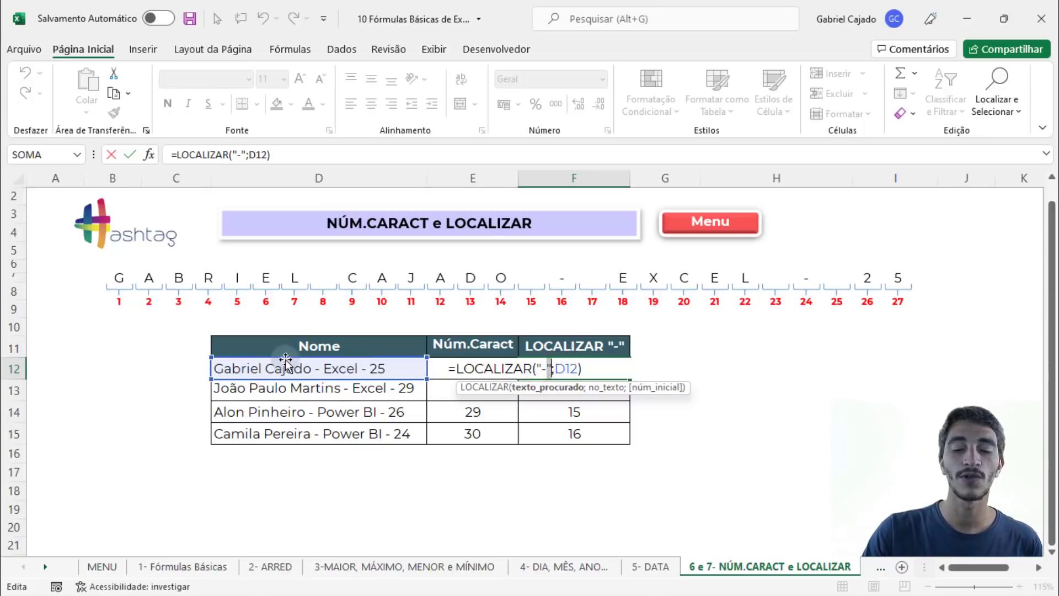
click(545, 370)
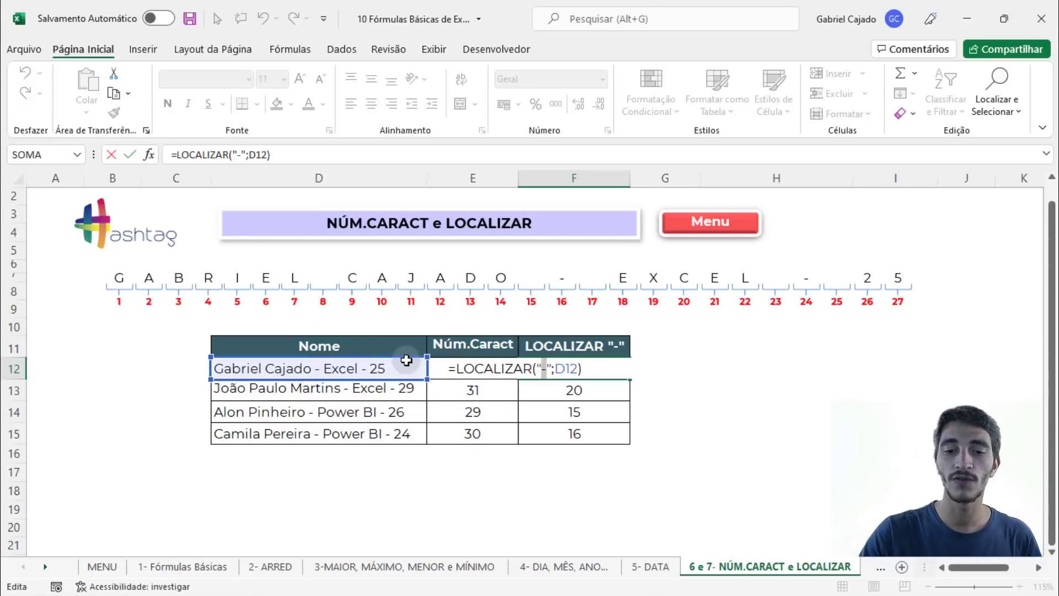
click(596, 367)
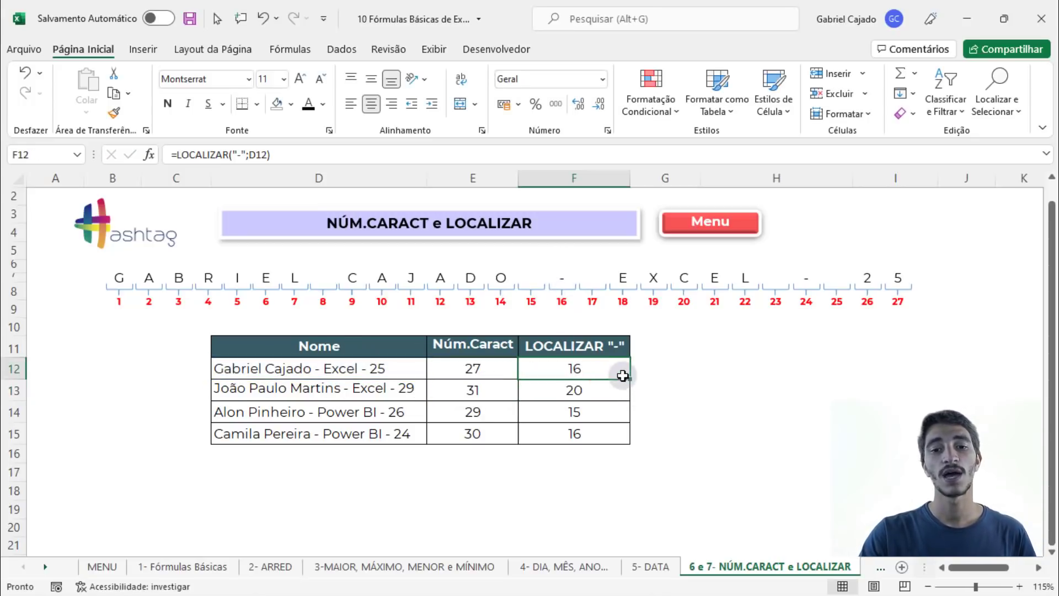
drag(629, 377, 620, 432)
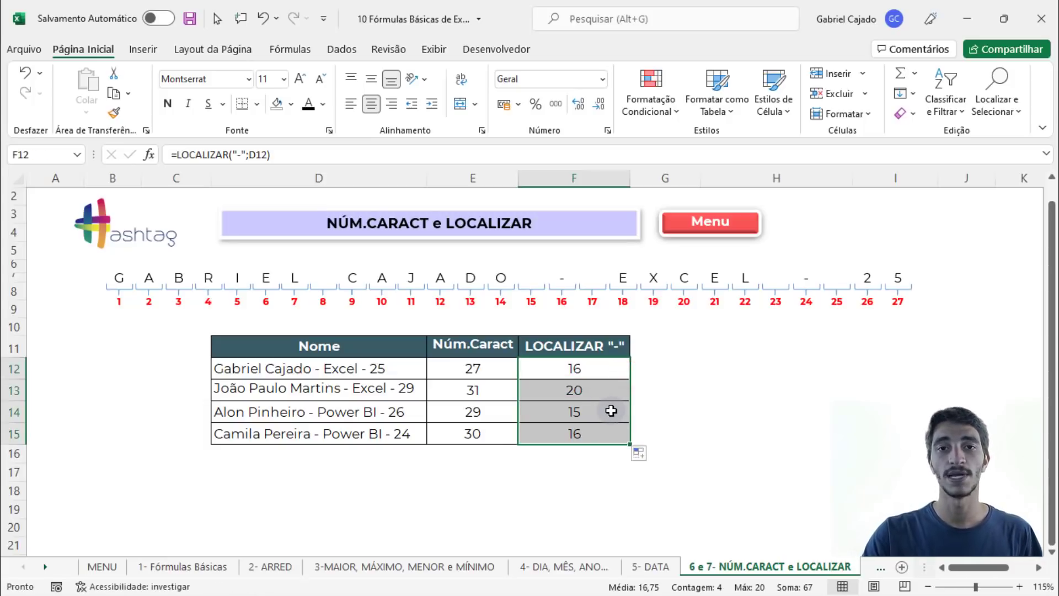
On the 8- DIREITA E ESQUERDA sheet, extract the last 2 characters of D13 into the IDADE cell E13 with the DIREITA function
click(452, 403)
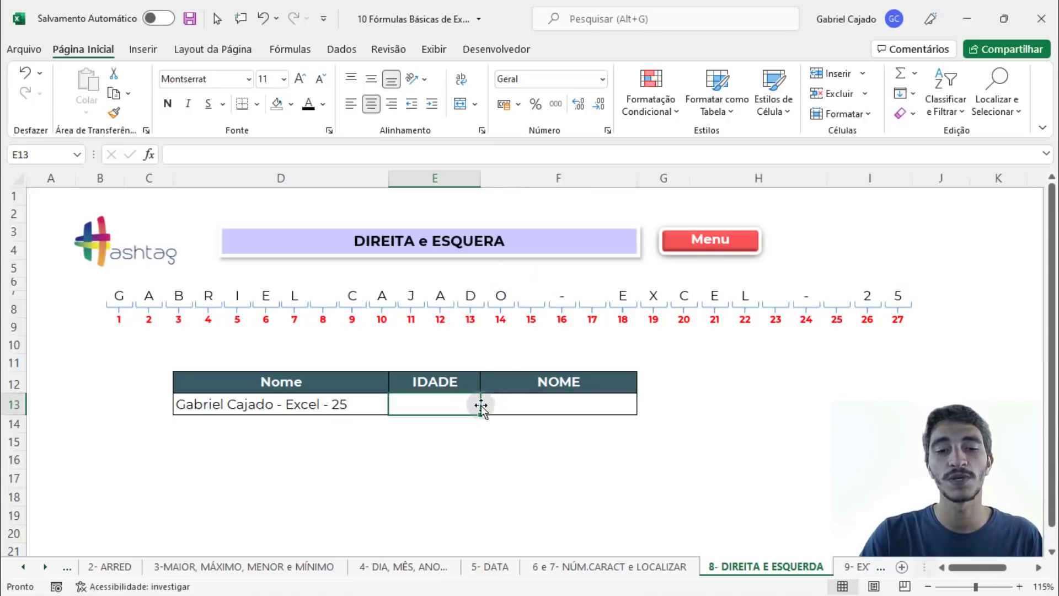
click(333, 409)
click(439, 406)
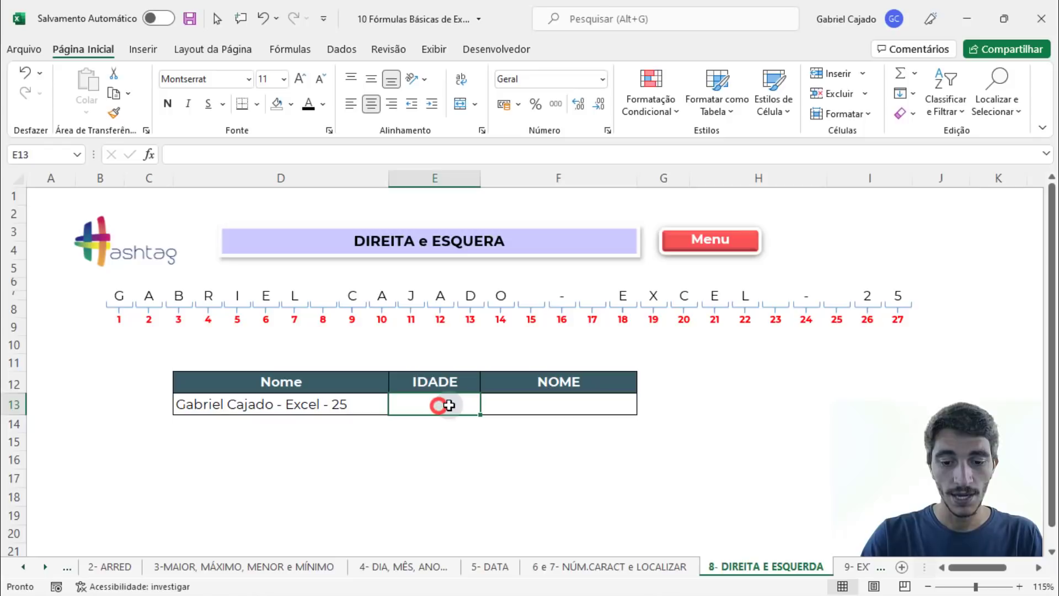
text(=dire)
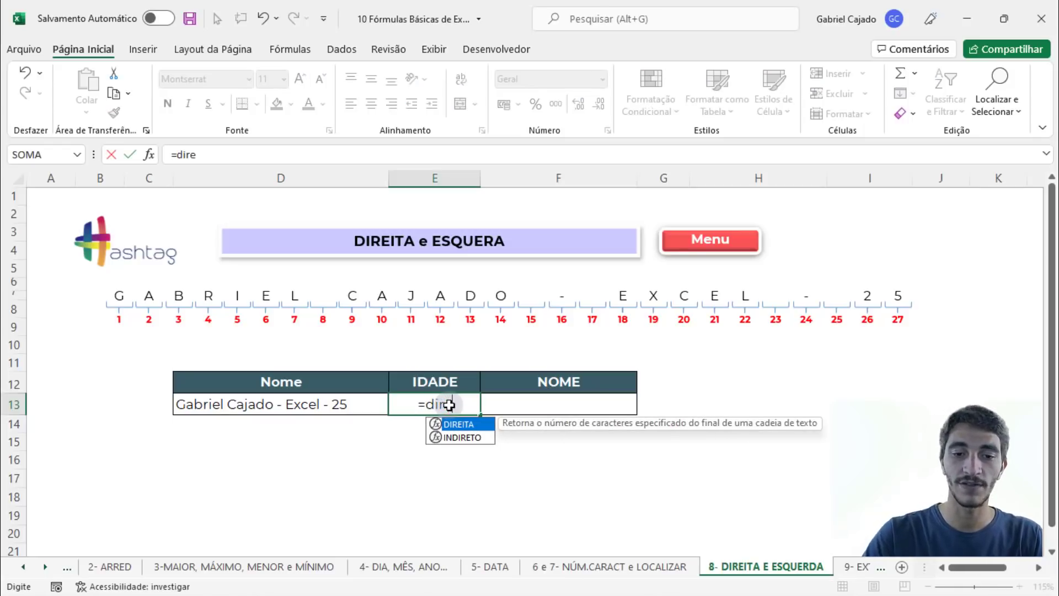
key(Tab)
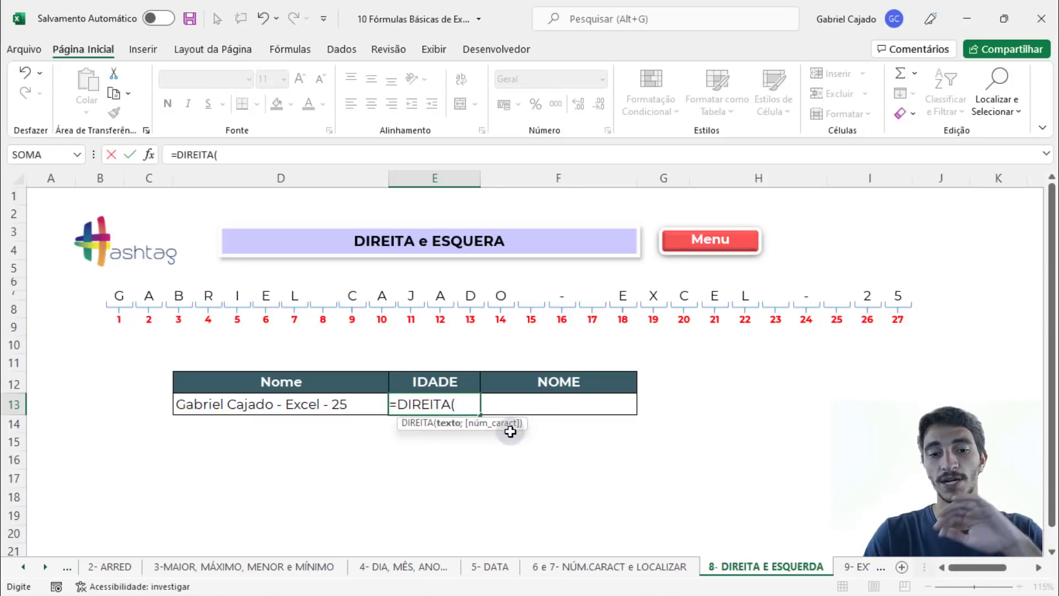
click(351, 404)
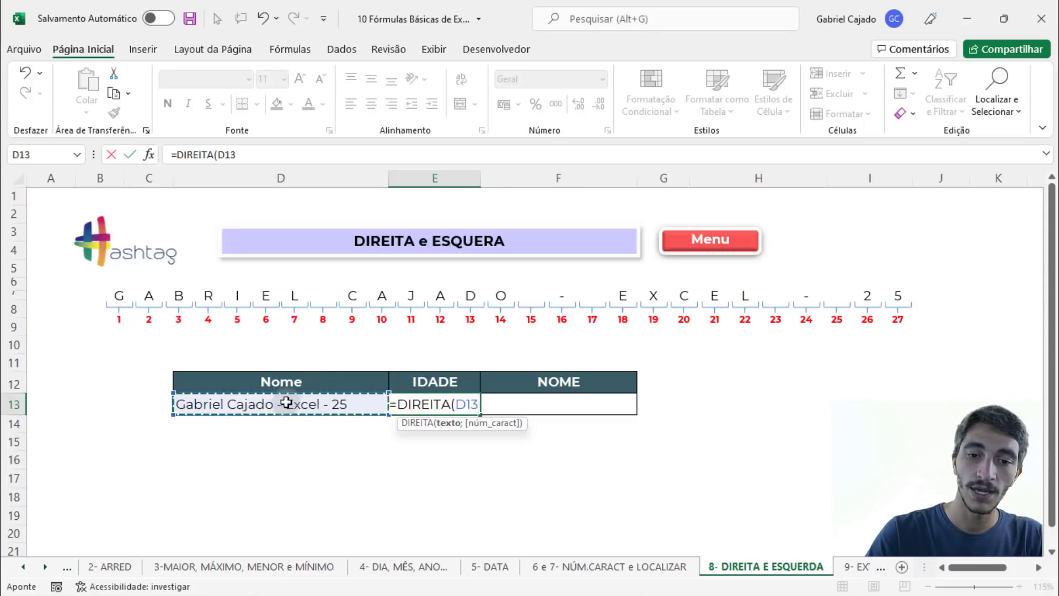
text(;2)
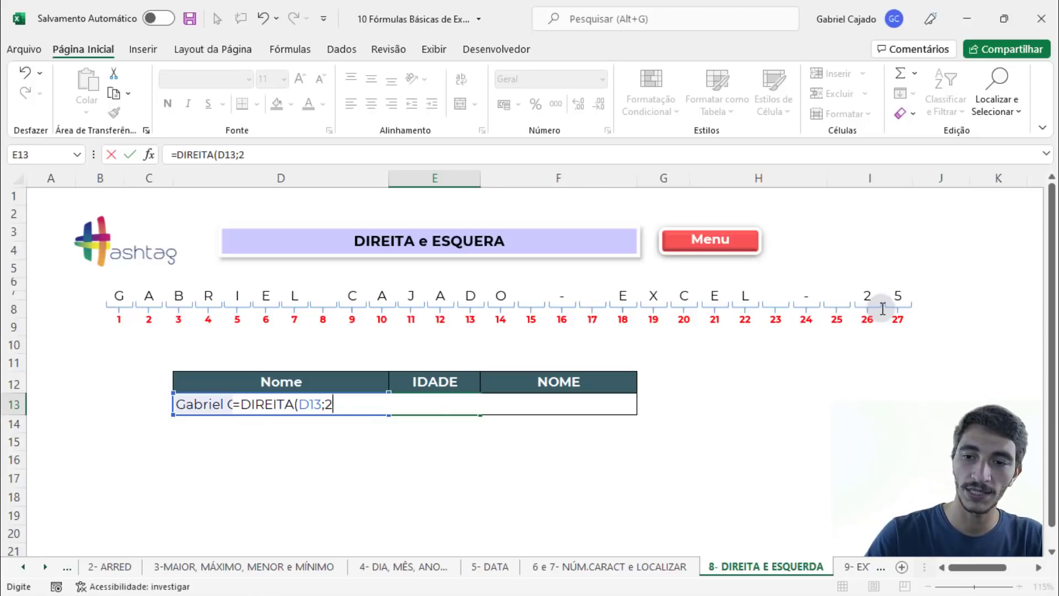
key(Return)
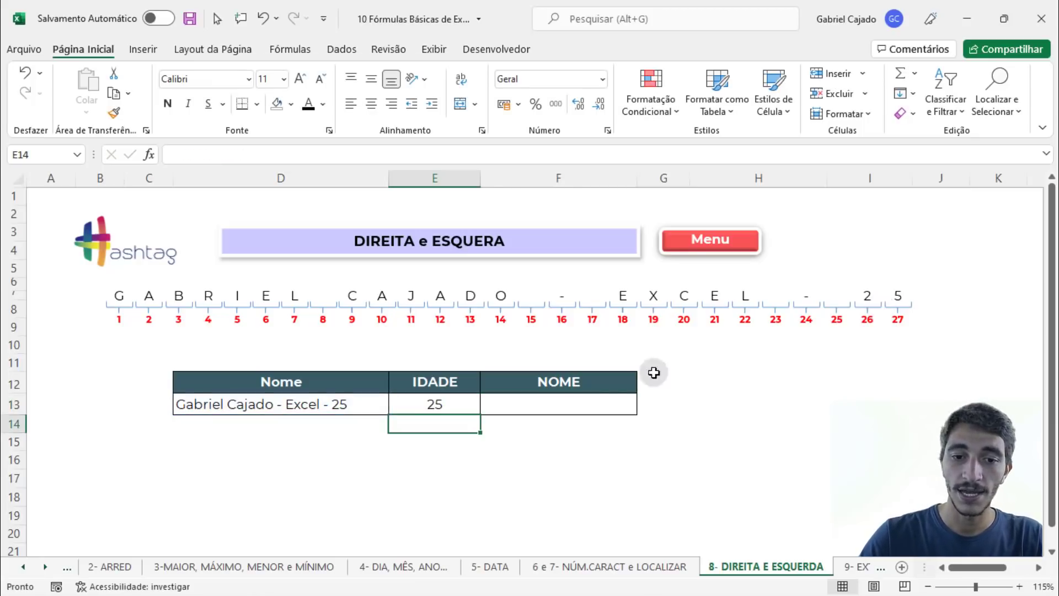
click(429, 403)
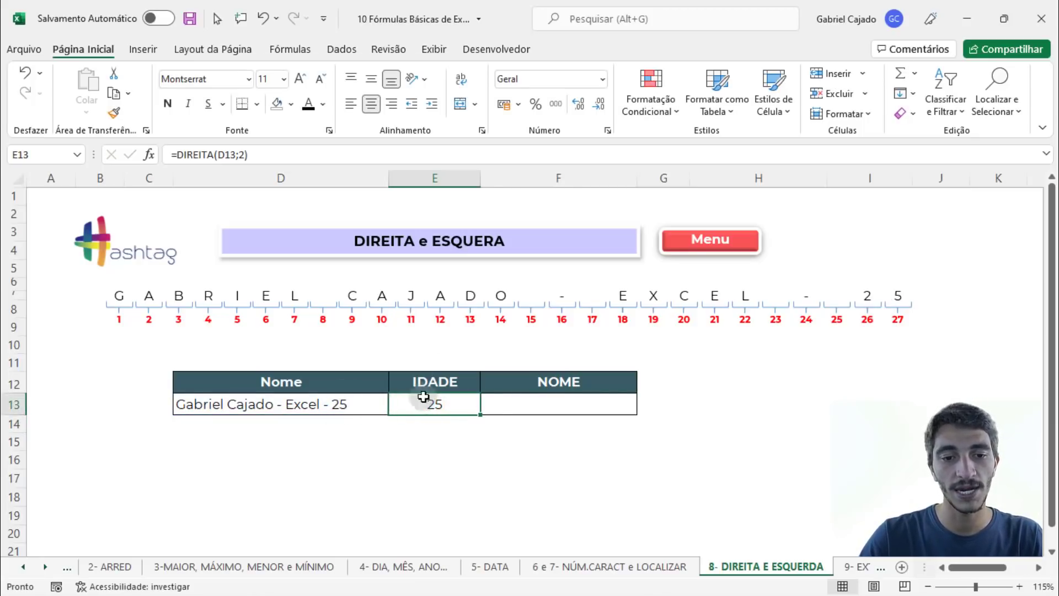
Extract the first 14 characters of D13 into the NOME cell F13 with the ESQUERDA function
click(525, 405)
text(=esq)
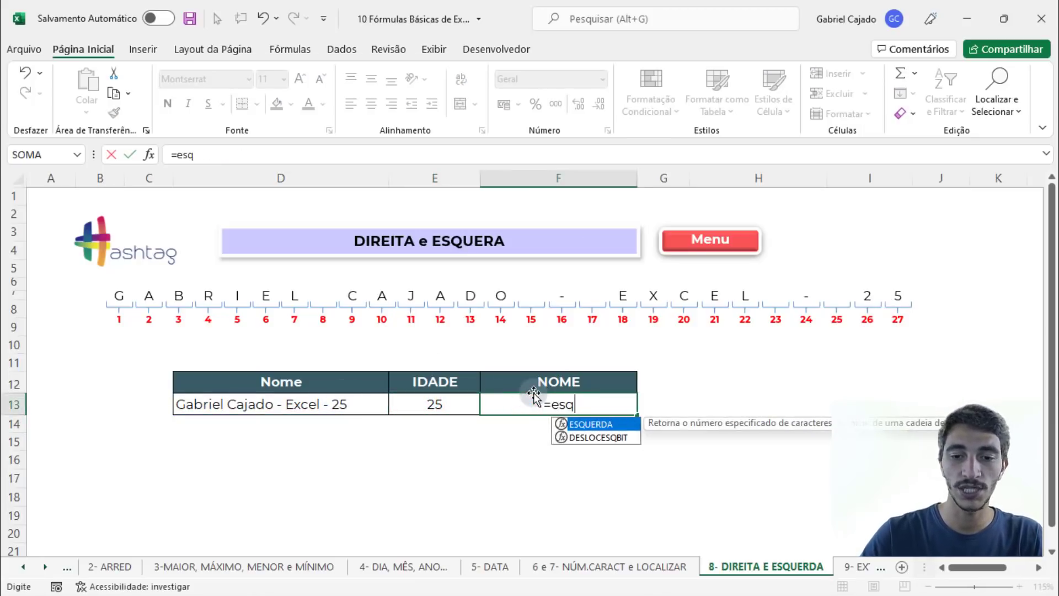
key(Tab)
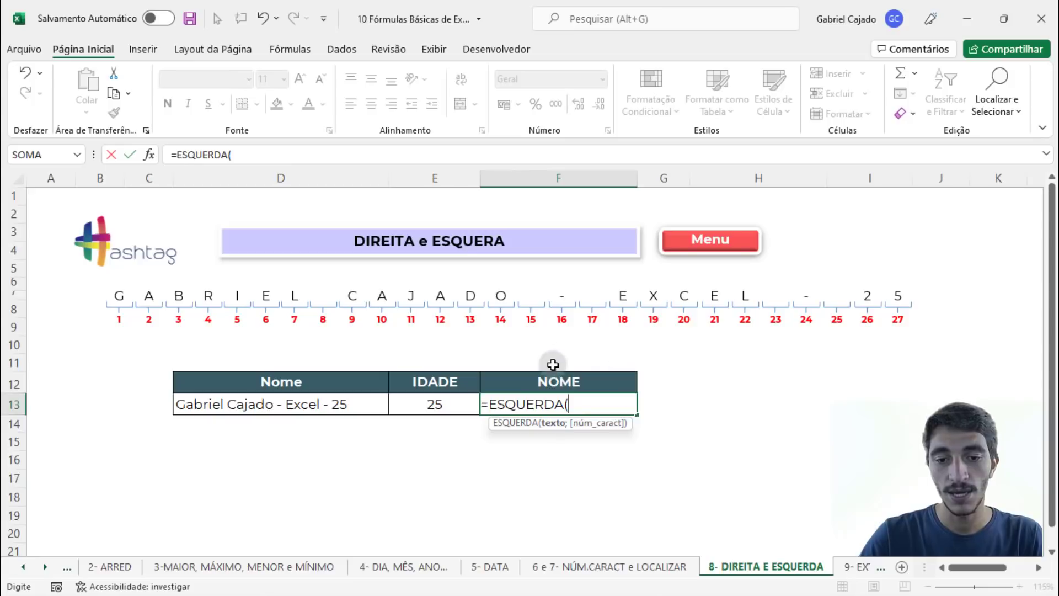
click(339, 403)
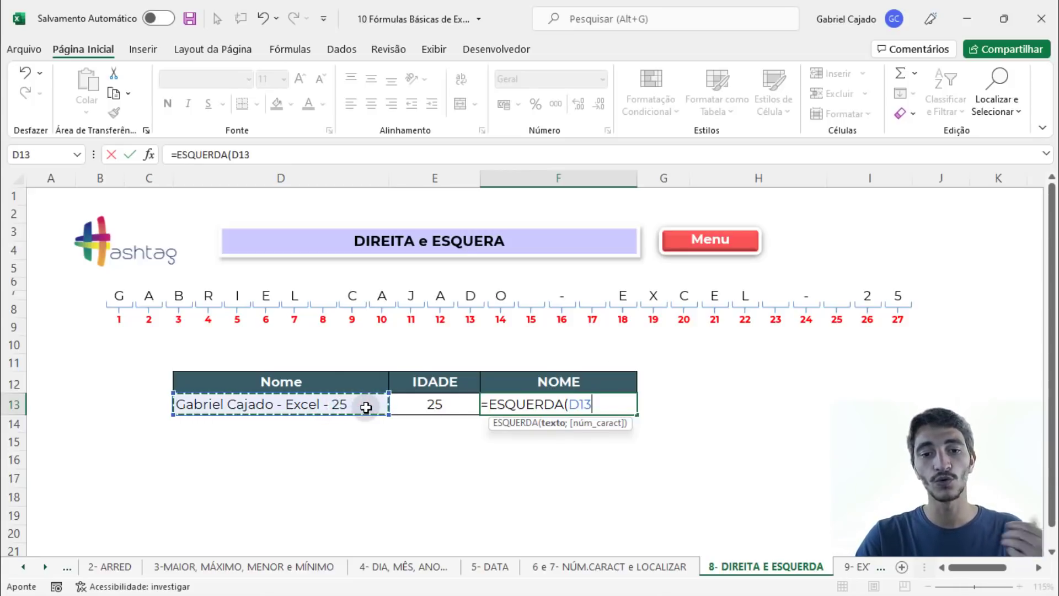
text(;14)
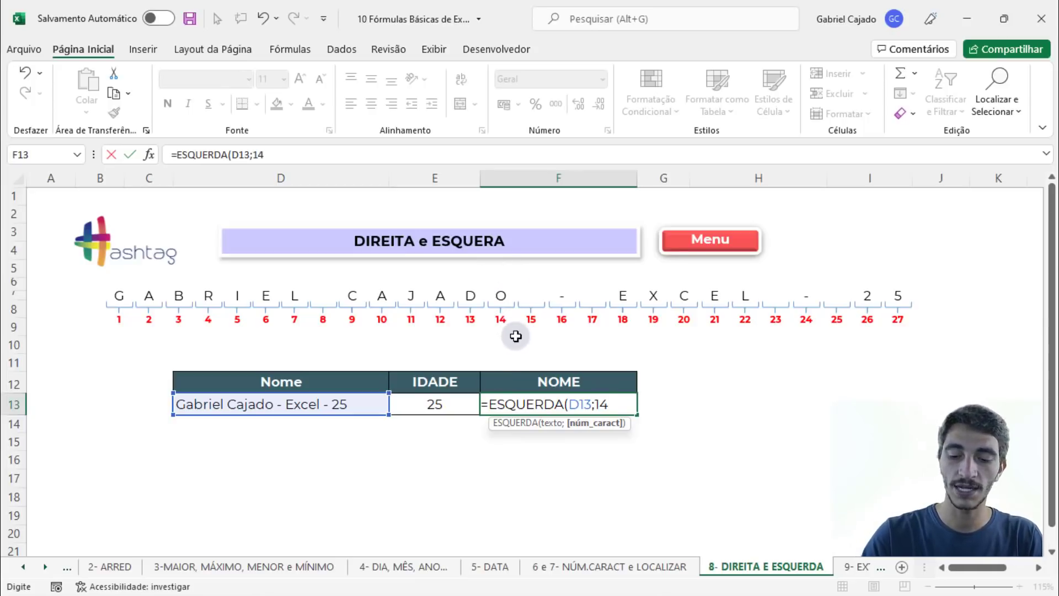
key(Return)
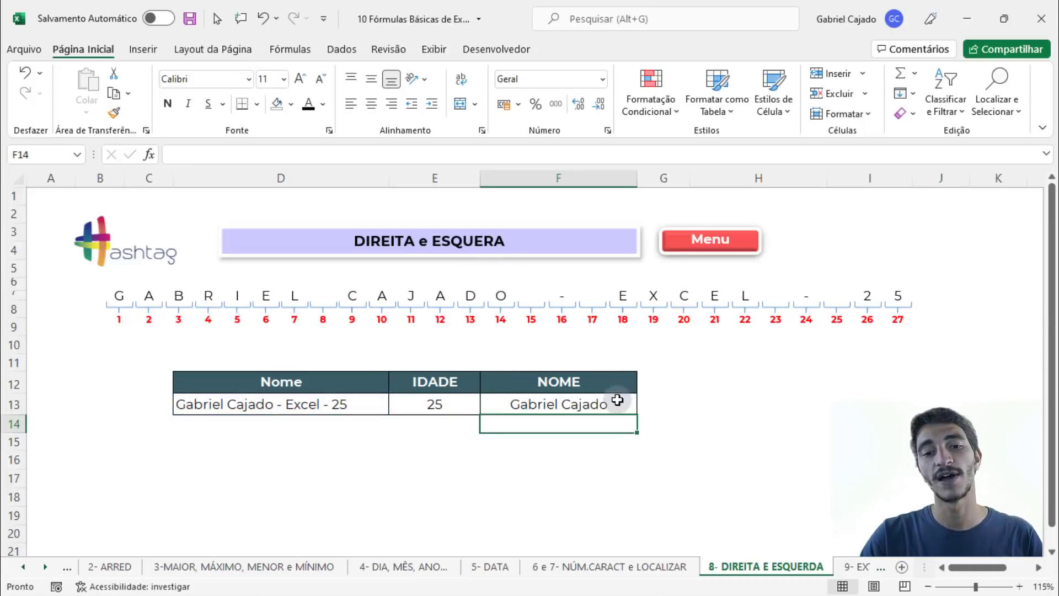
On the 9- EXT.TEXTO sheet, extract 5 characters of D12 from position 18 into E12 with EXT.TEXTO, and review the formula's arguments
key(ctrl+Page_Down)
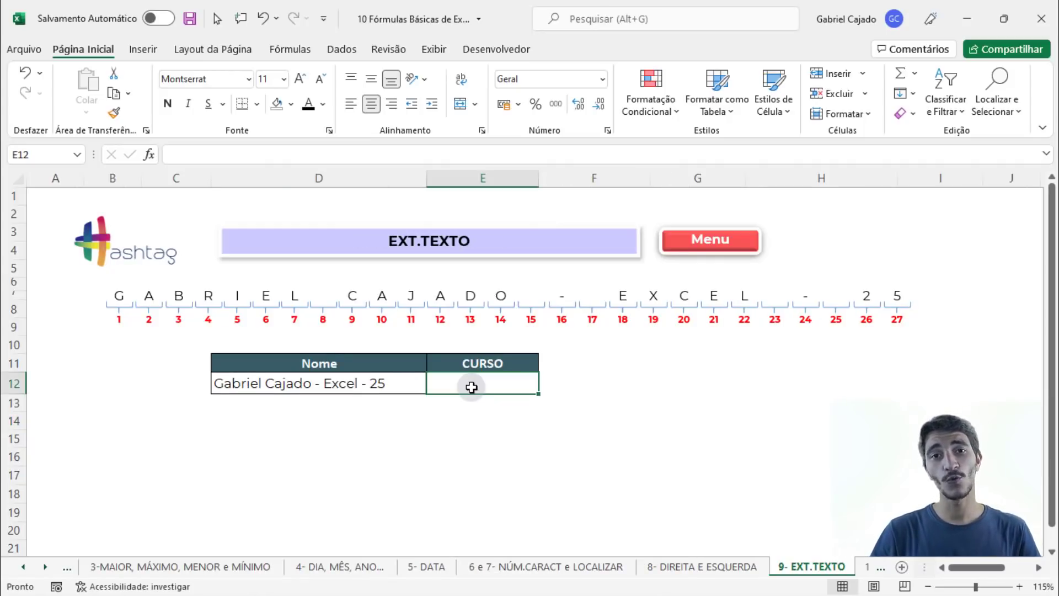
click(335, 377)
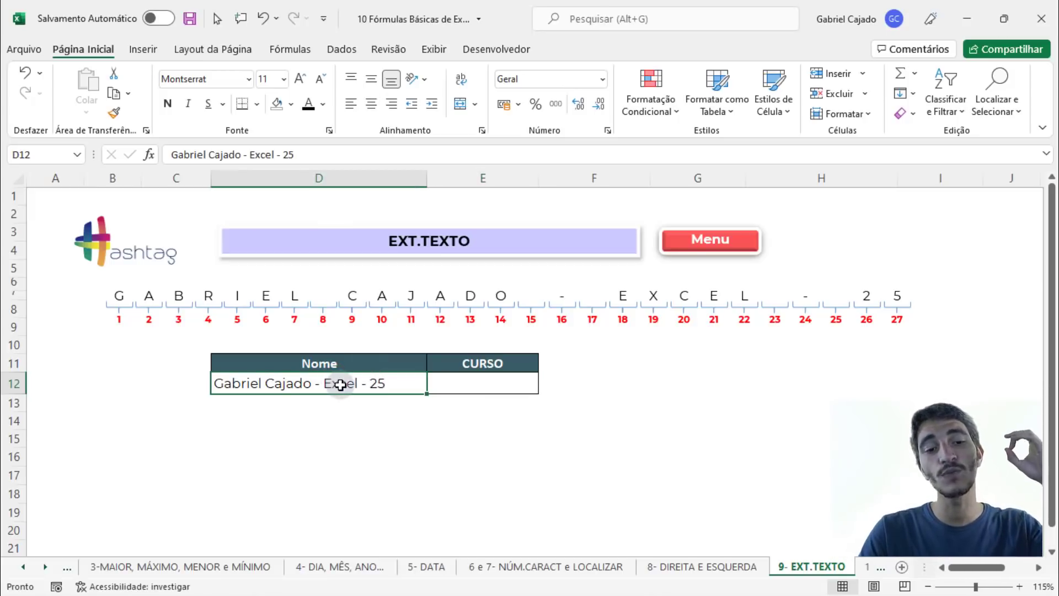
click(463, 386)
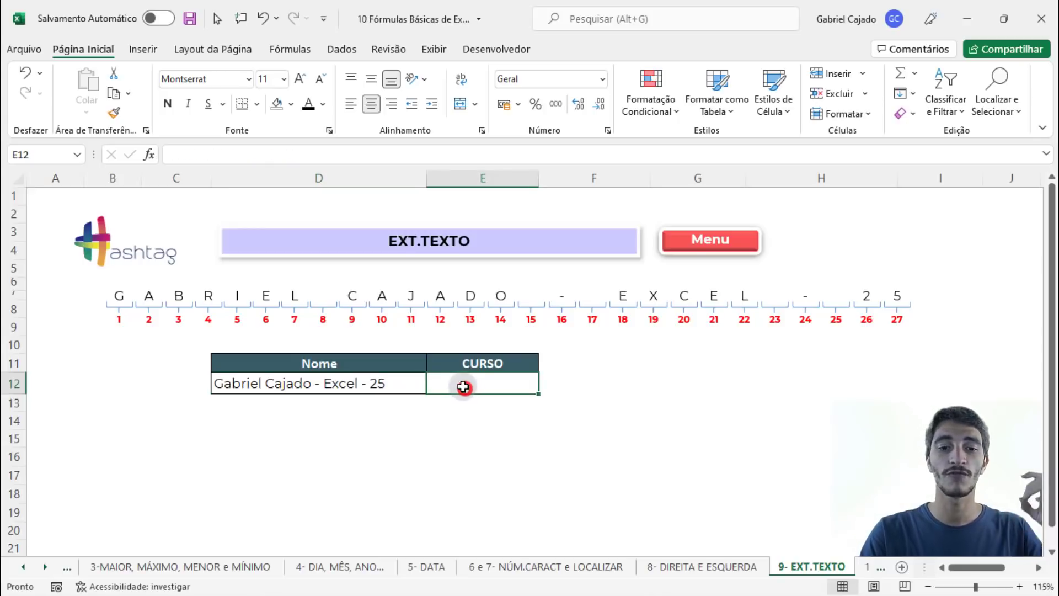
text(=ext.)
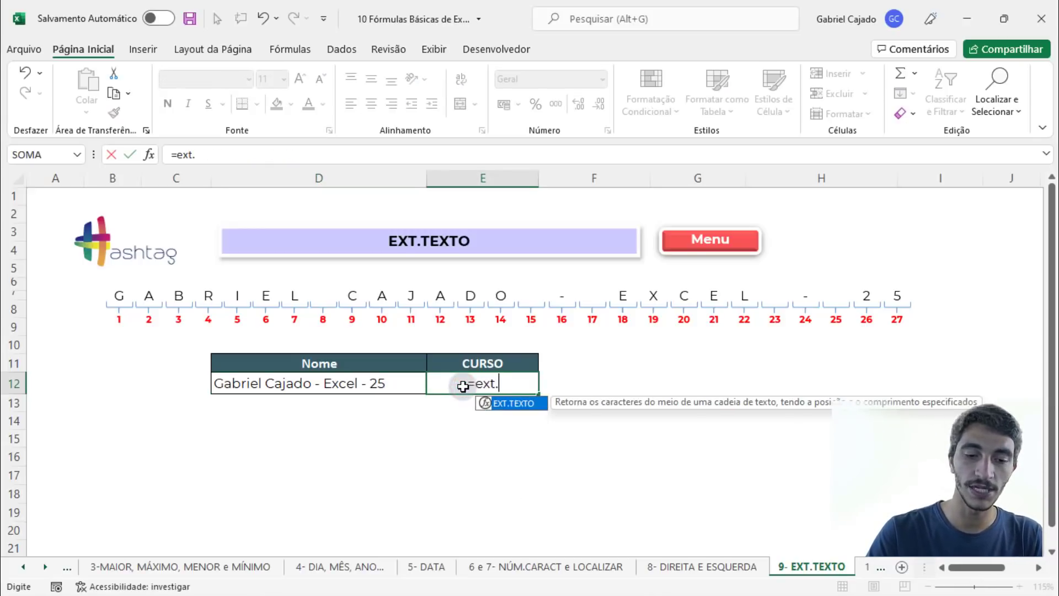
key(Tab)
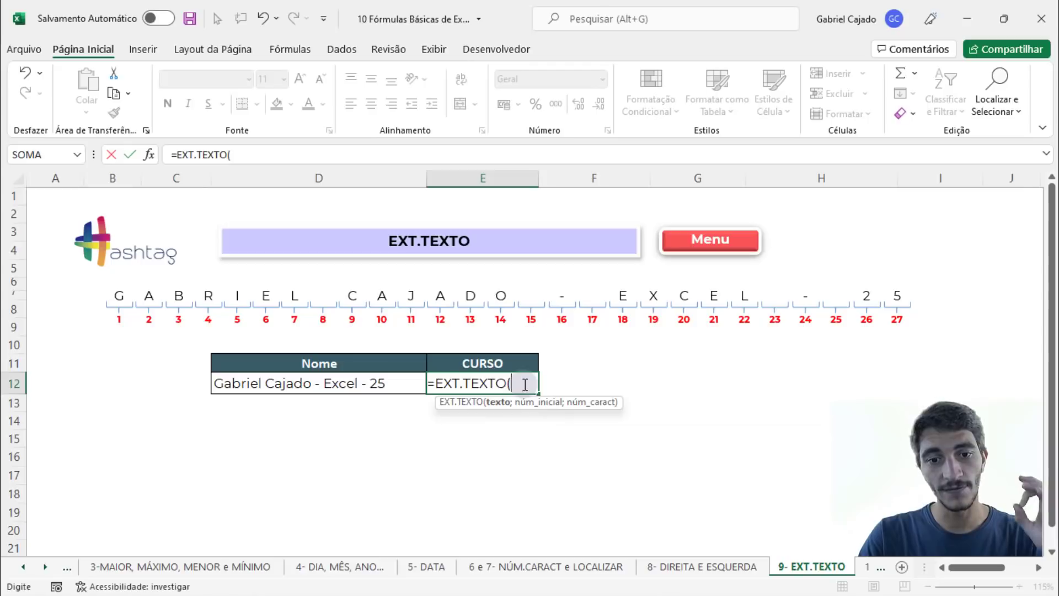
click(375, 385)
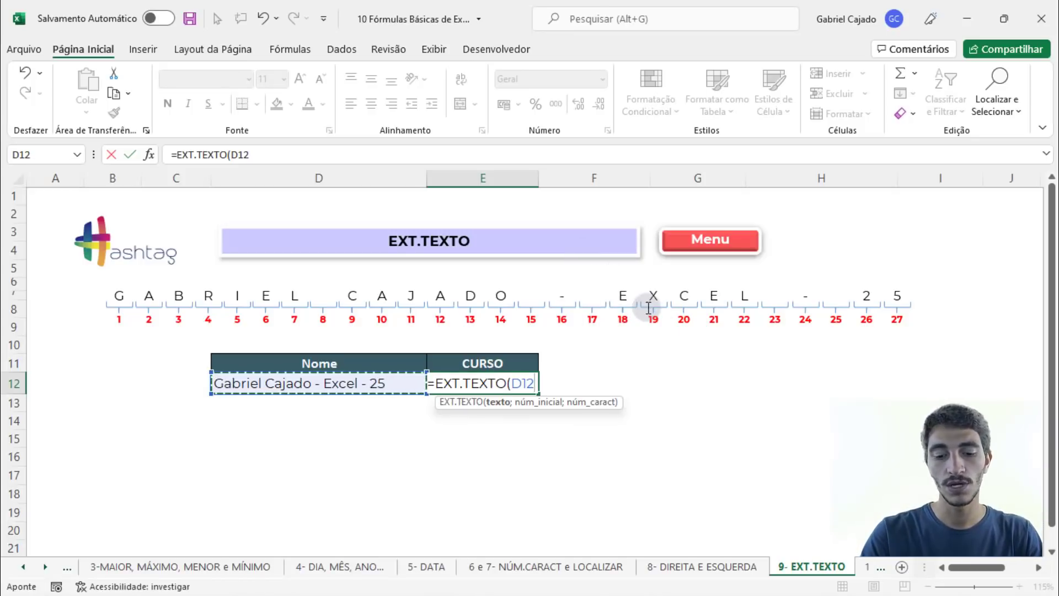
text(;18;5)
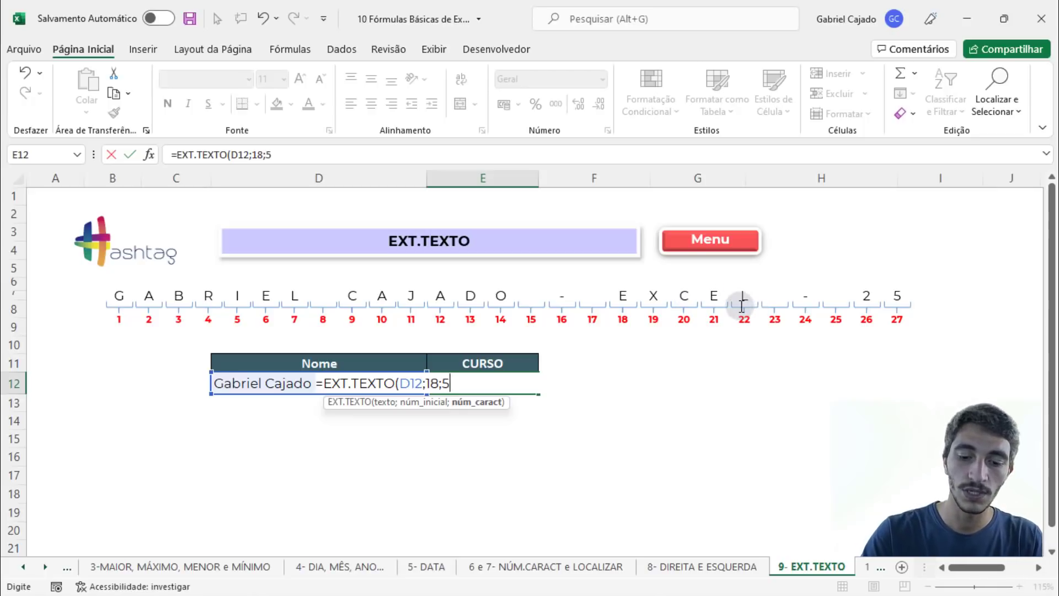
text())
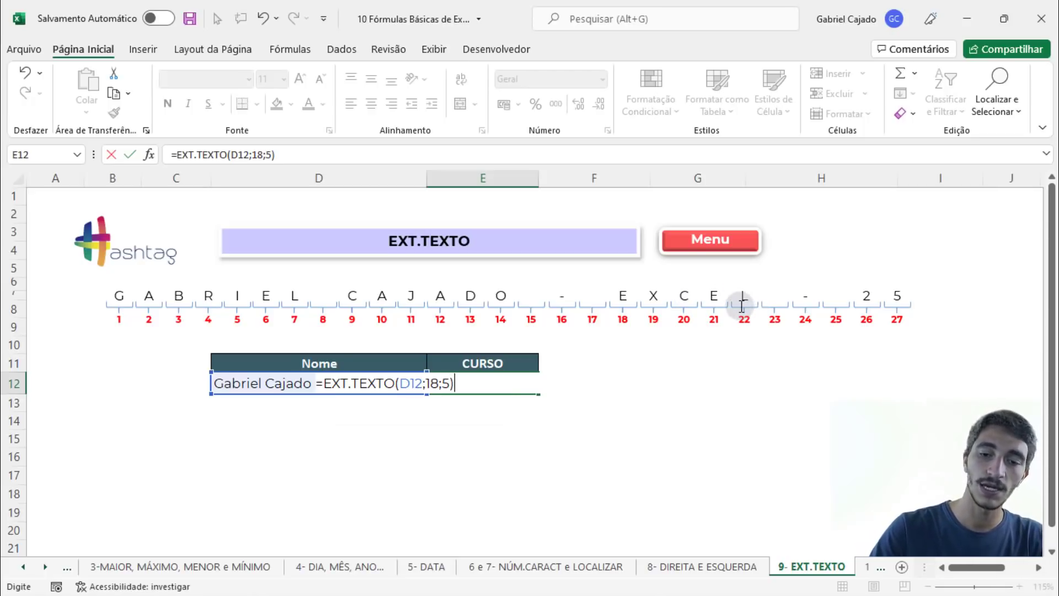
key(Return)
click(496, 444)
click(495, 381)
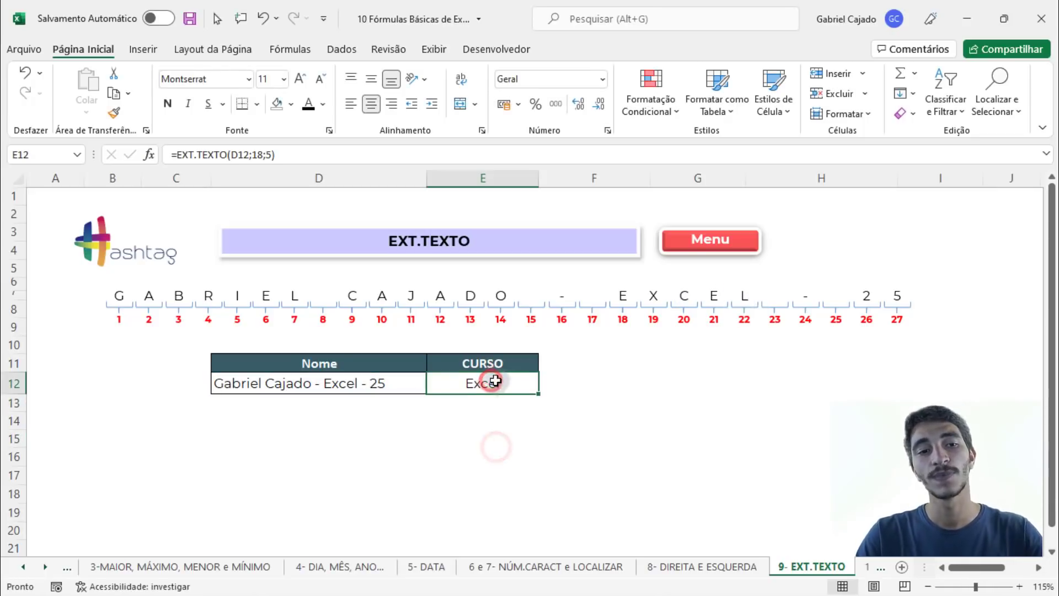
click(249, 151)
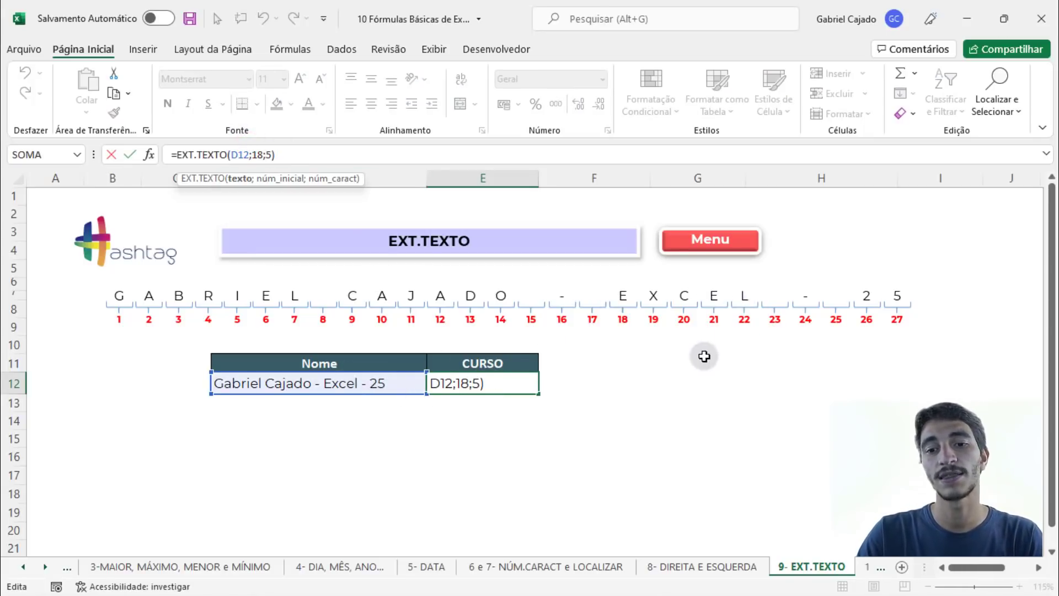
key(ctrl+Return)
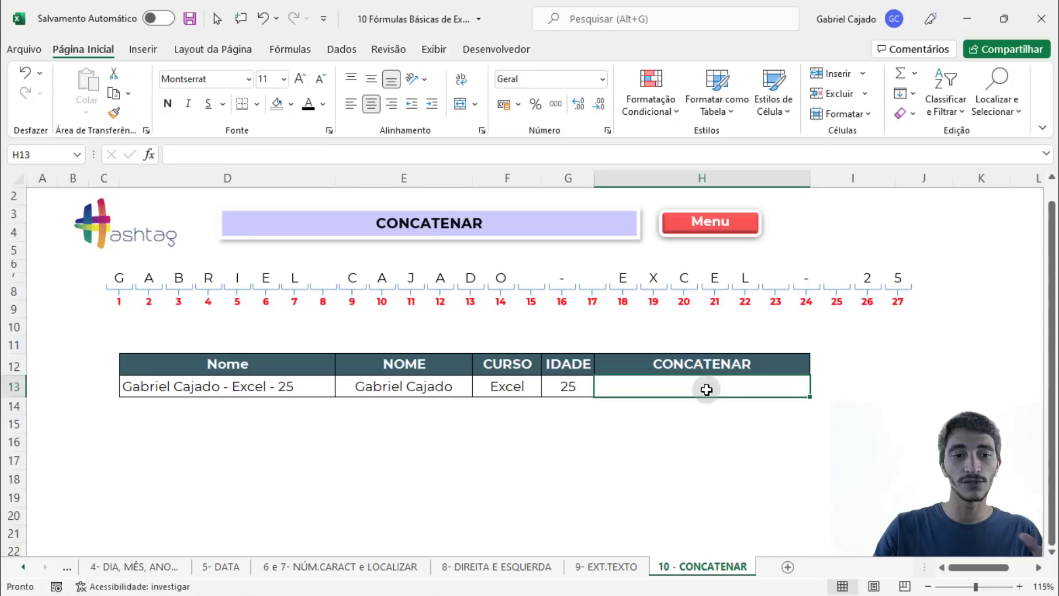
On the 10 - CONCATENAR sheet, join the NOME, CURSO and IDADE cells E13, F13 and G13 in H13 with the CONCAT function
click(258, 383)
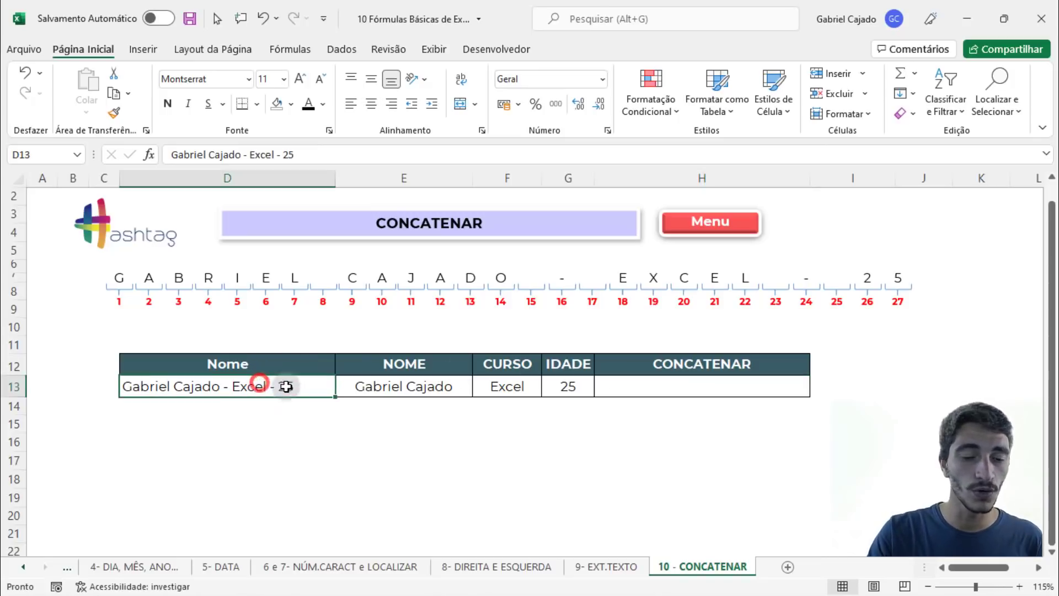
click(503, 394)
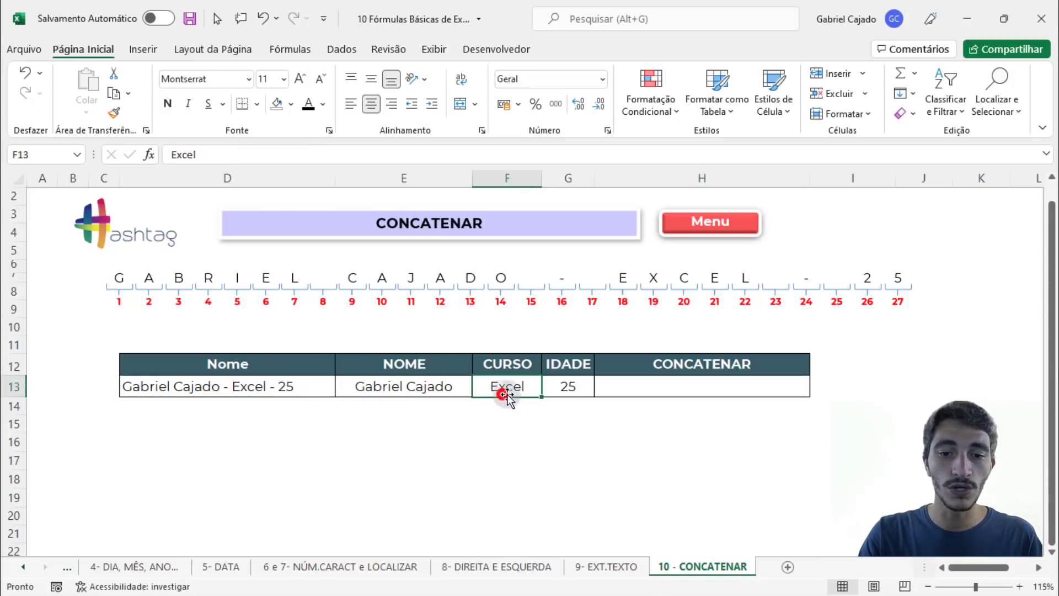
click(556, 388)
click(667, 388)
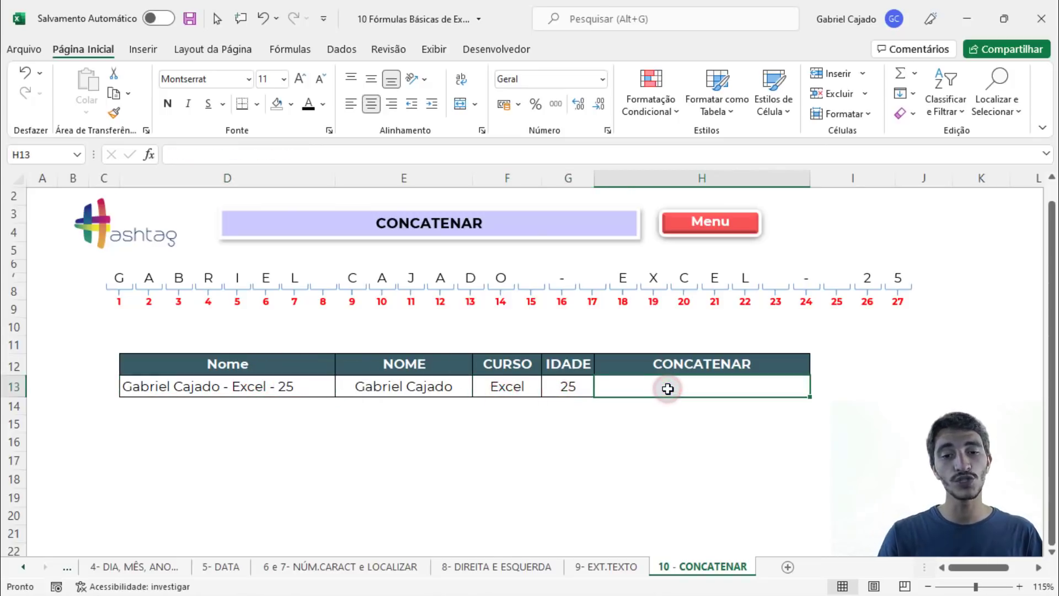
text(=con)
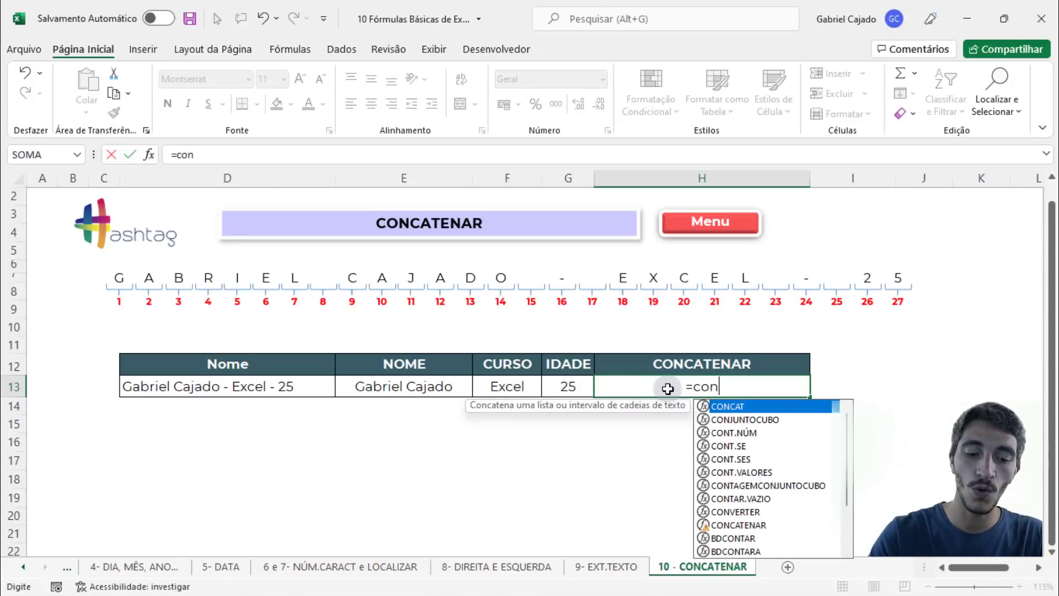
double_click(765, 406)
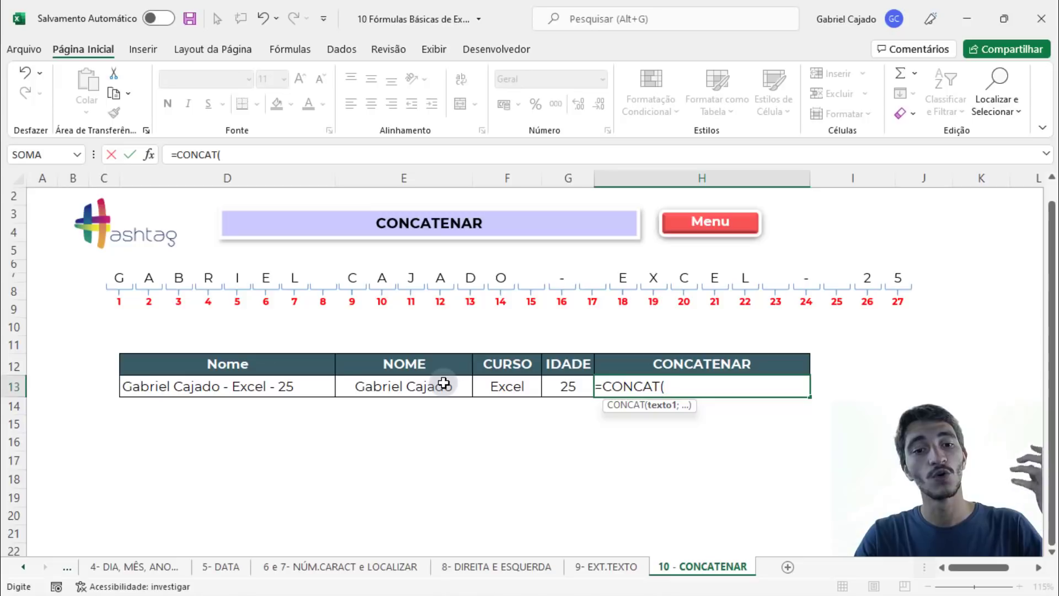
click(444, 380)
text(;)
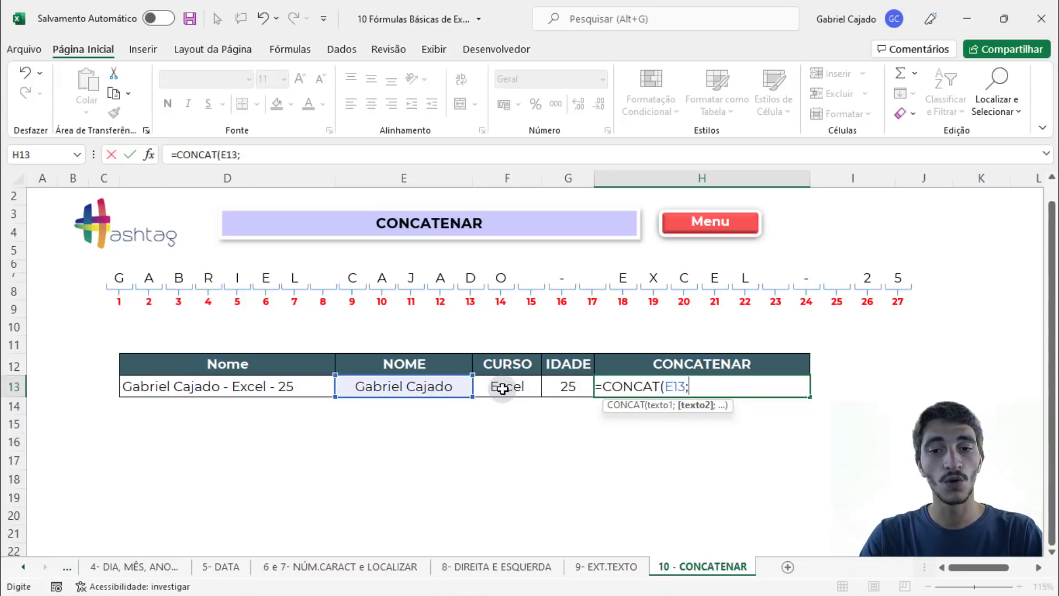
click(498, 389)
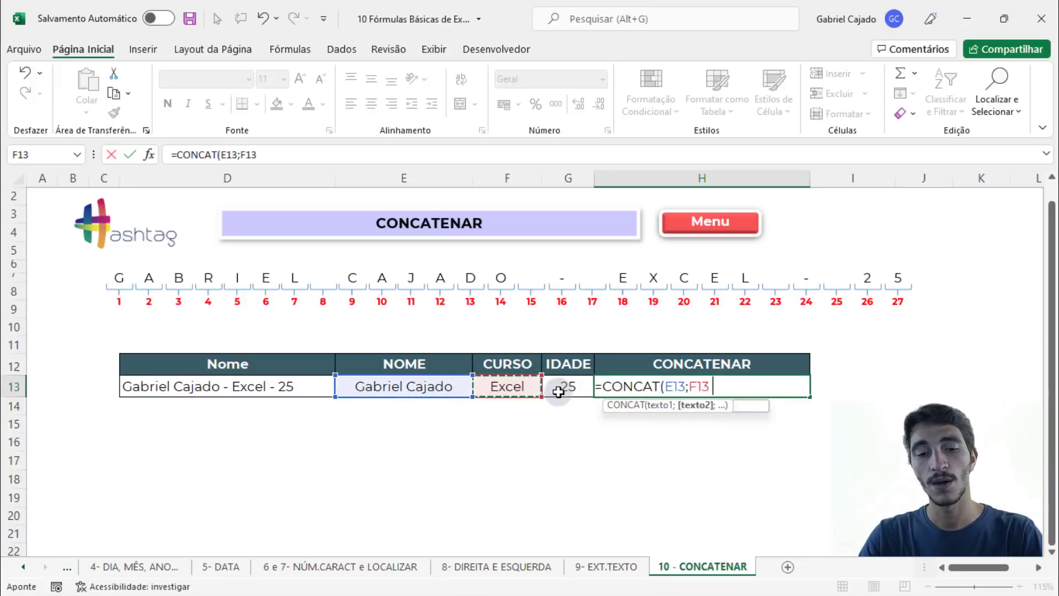
text(;)
click(561, 387)
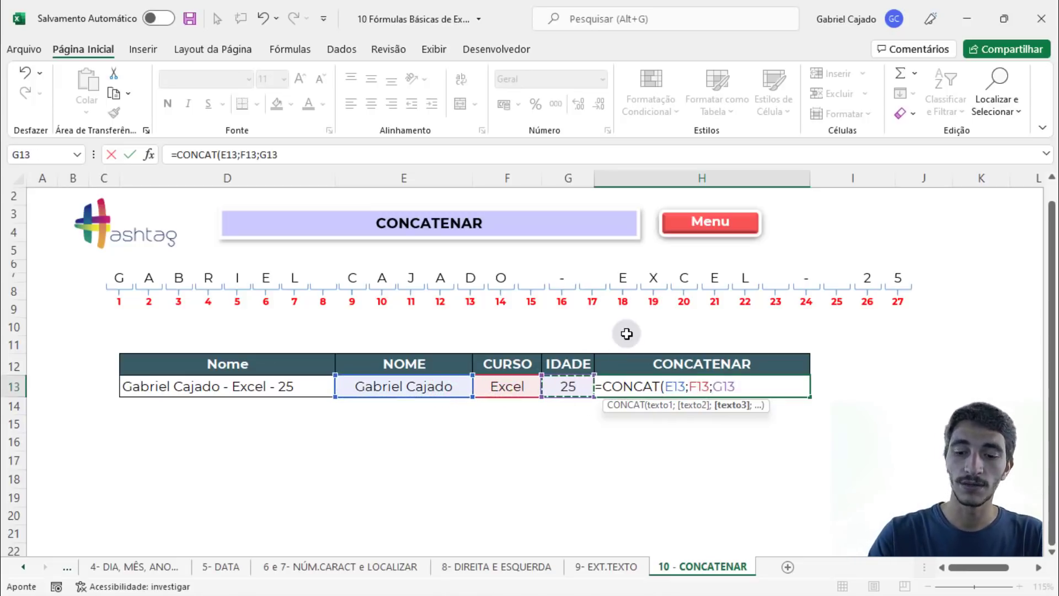
text())
key(Return)
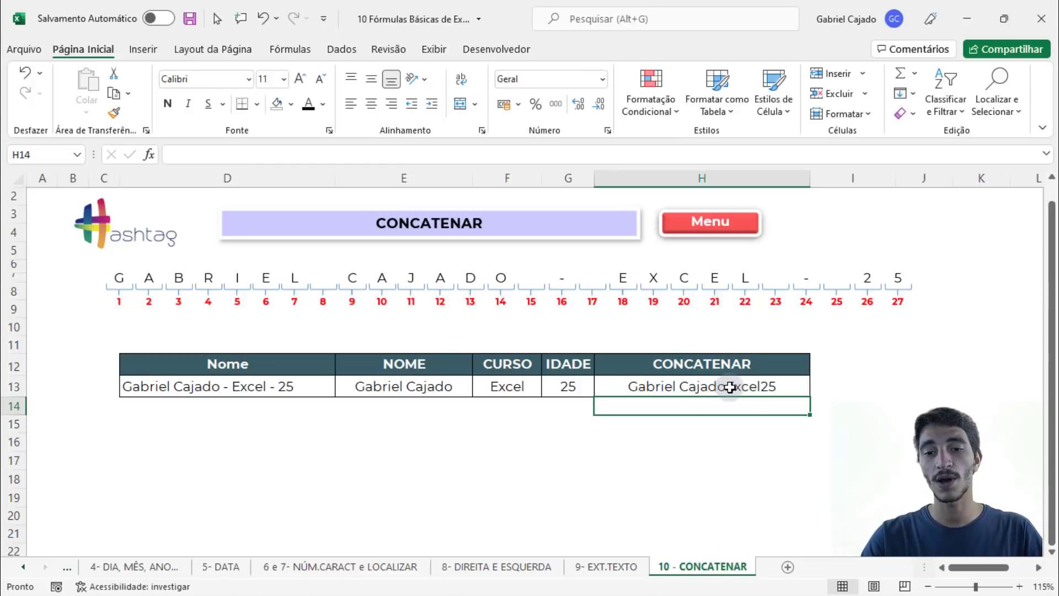
click(624, 385)
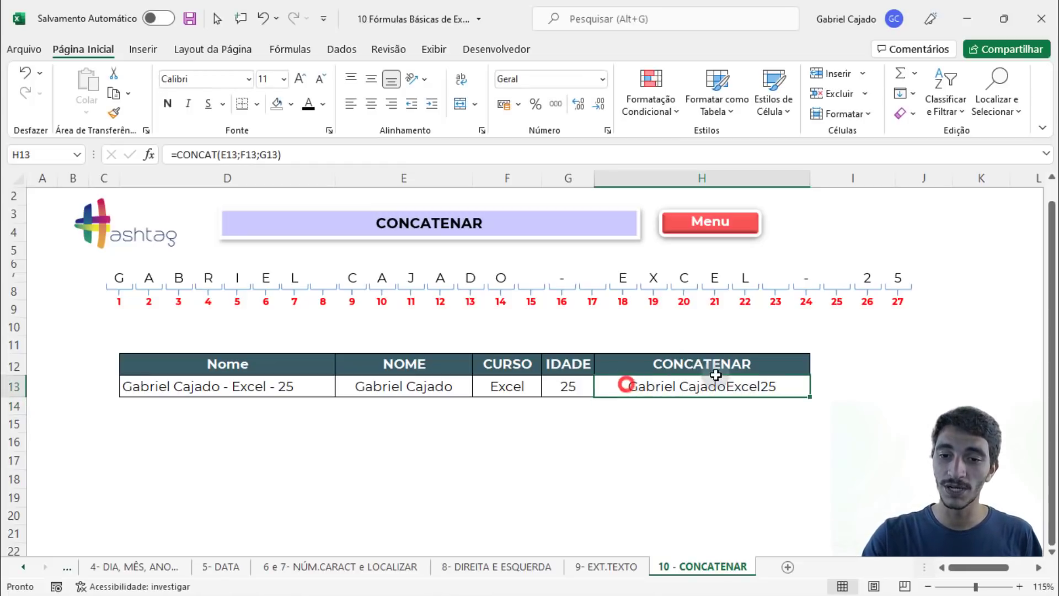
click(768, 386)
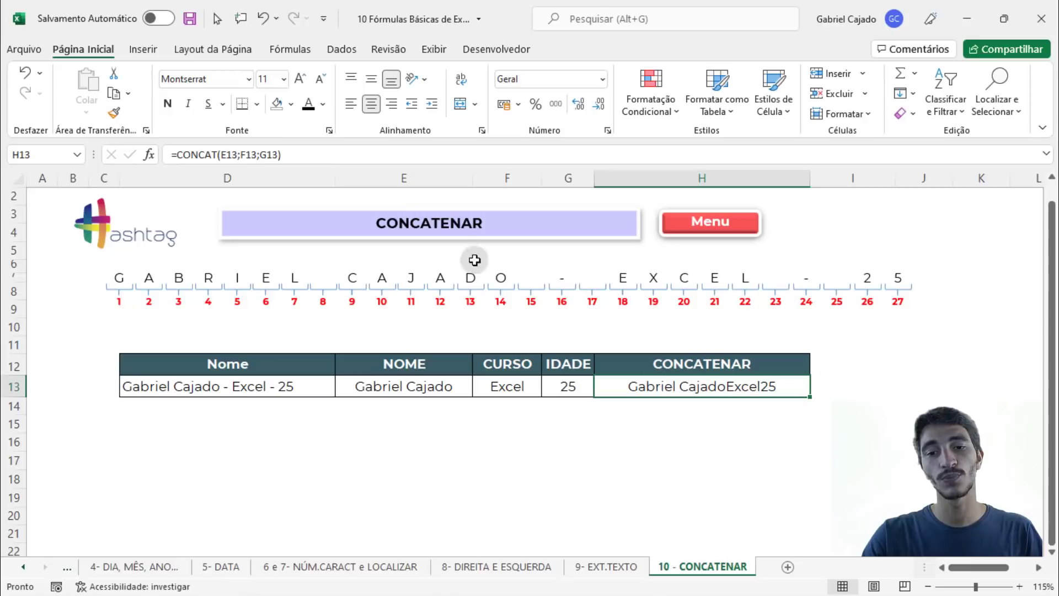
Edit the CONCAT formula in H13 to insert a " - " separator argument between E13 and F13
click(263, 153)
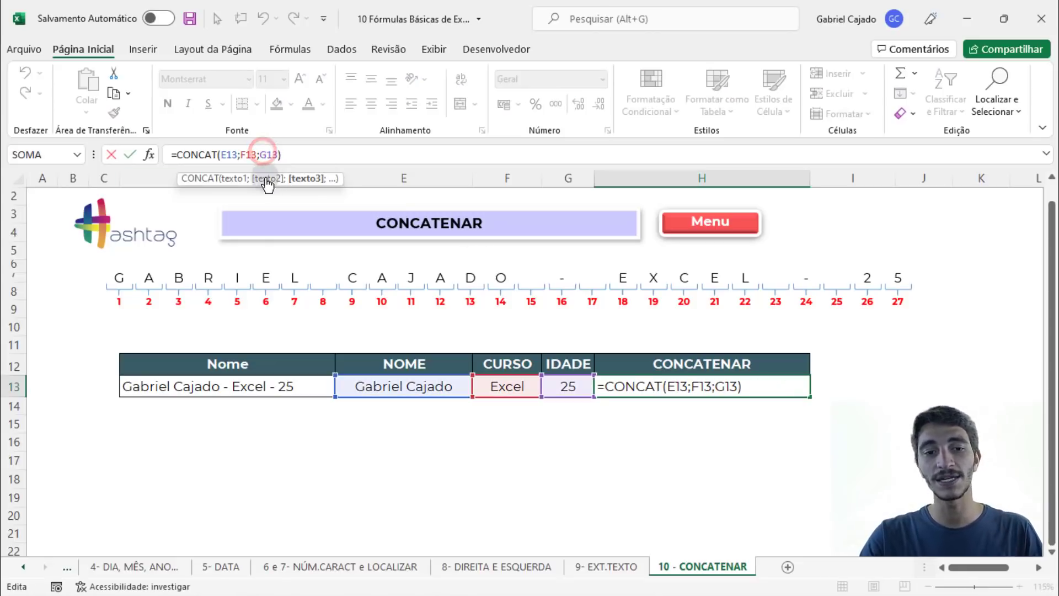
click(239, 154)
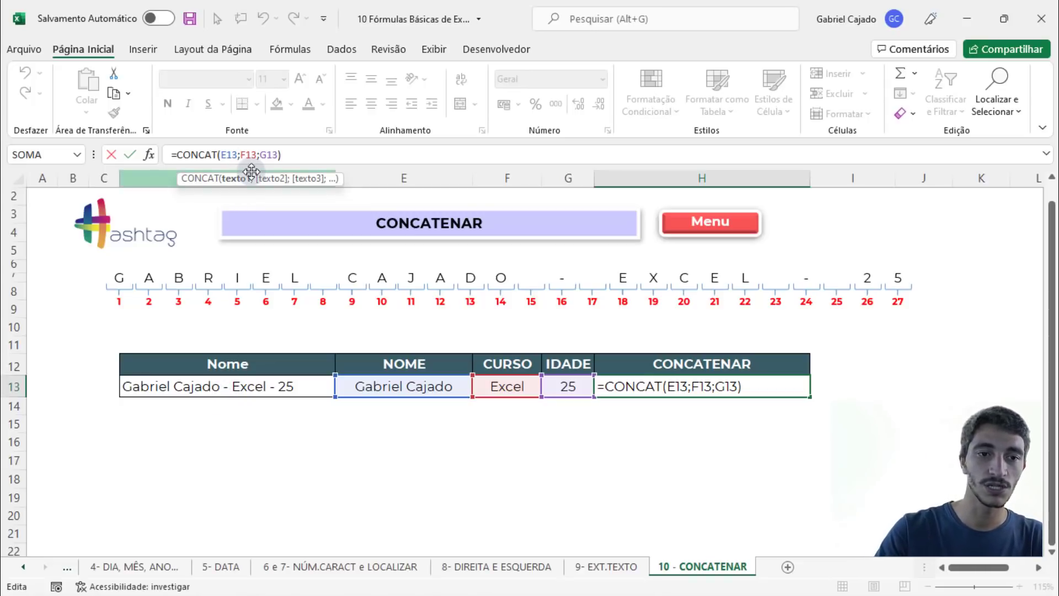
text(;)
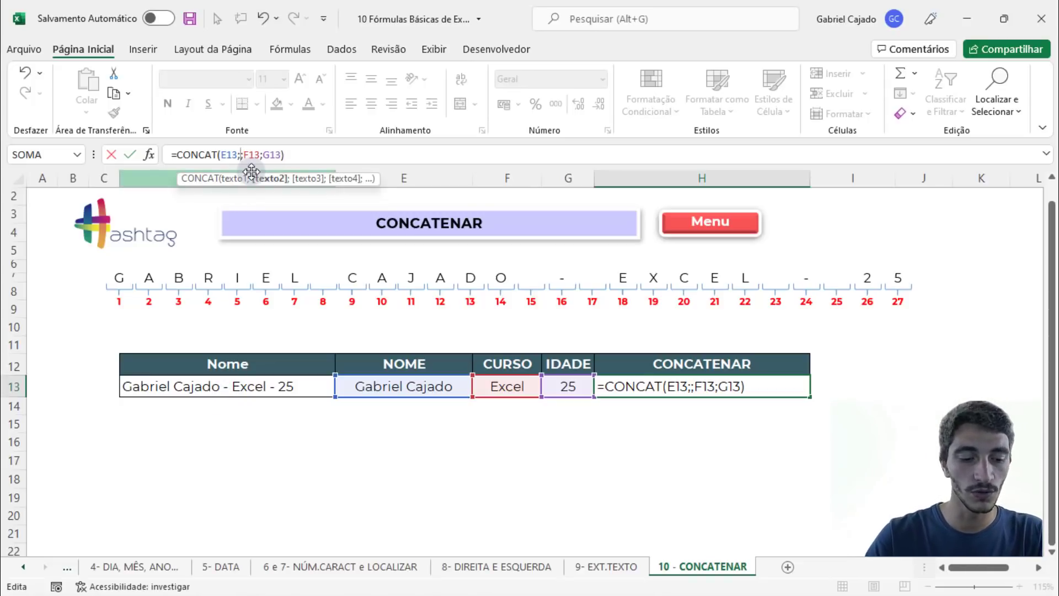
text(" -)
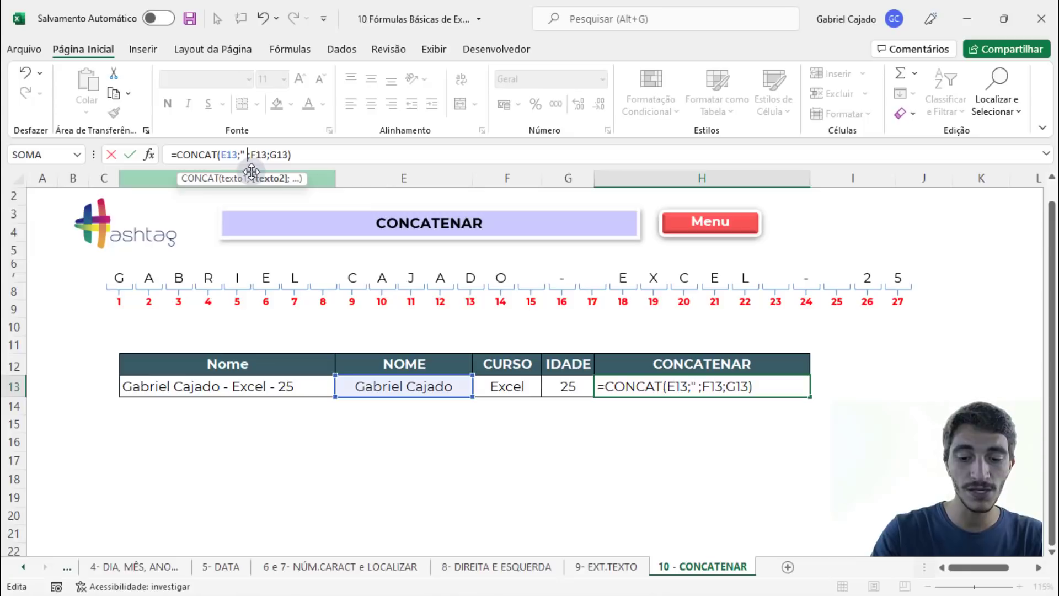
text( ")
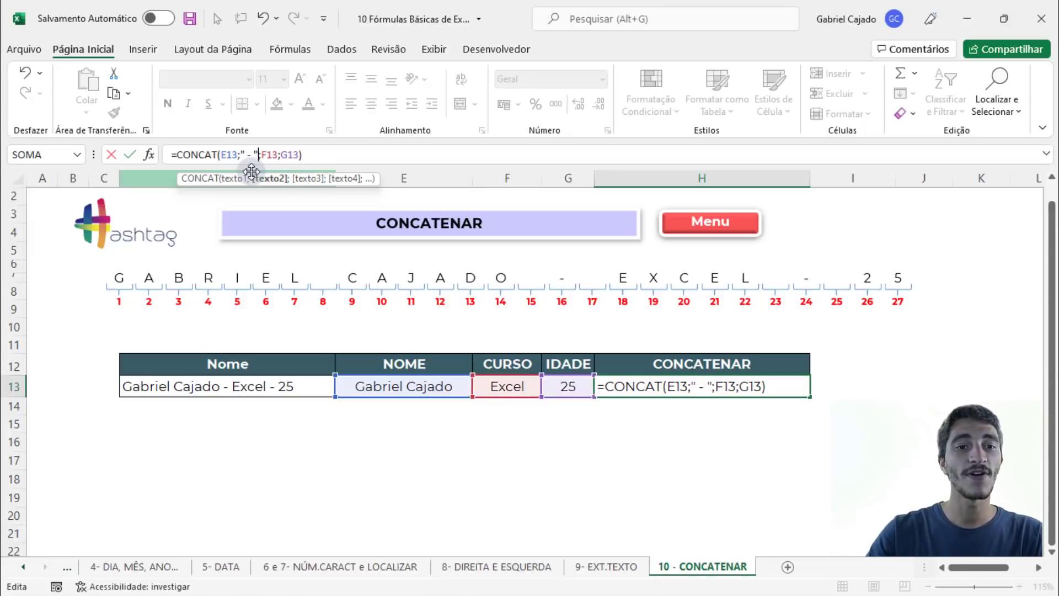
Add a second " - " separator between F13 and G13, completing H13 as =CONCAT(E13;" - ";F13;" - ";G13)
click(277, 154)
click(282, 154)
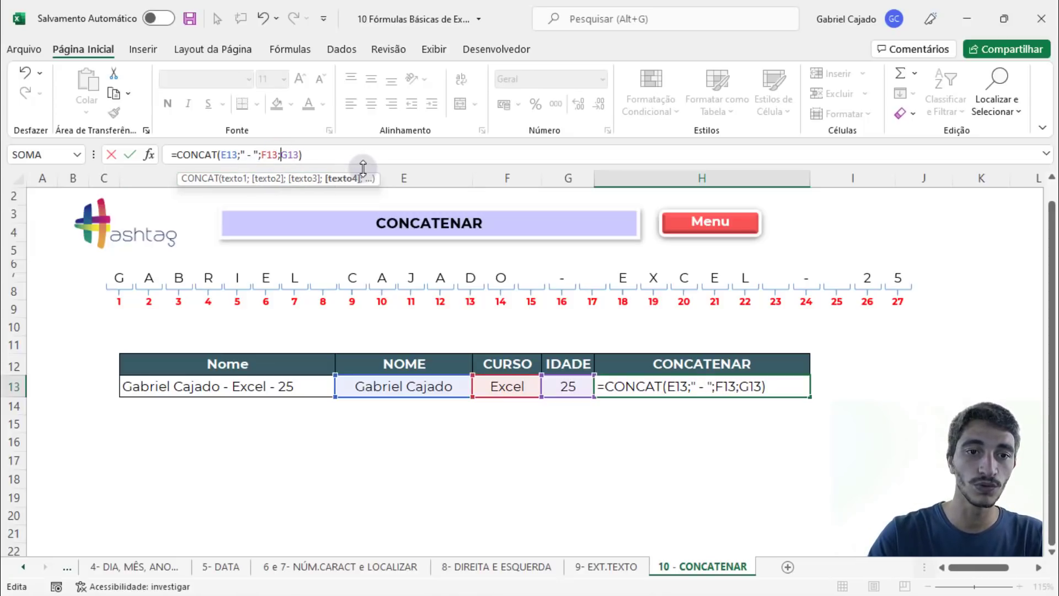
text(" - )
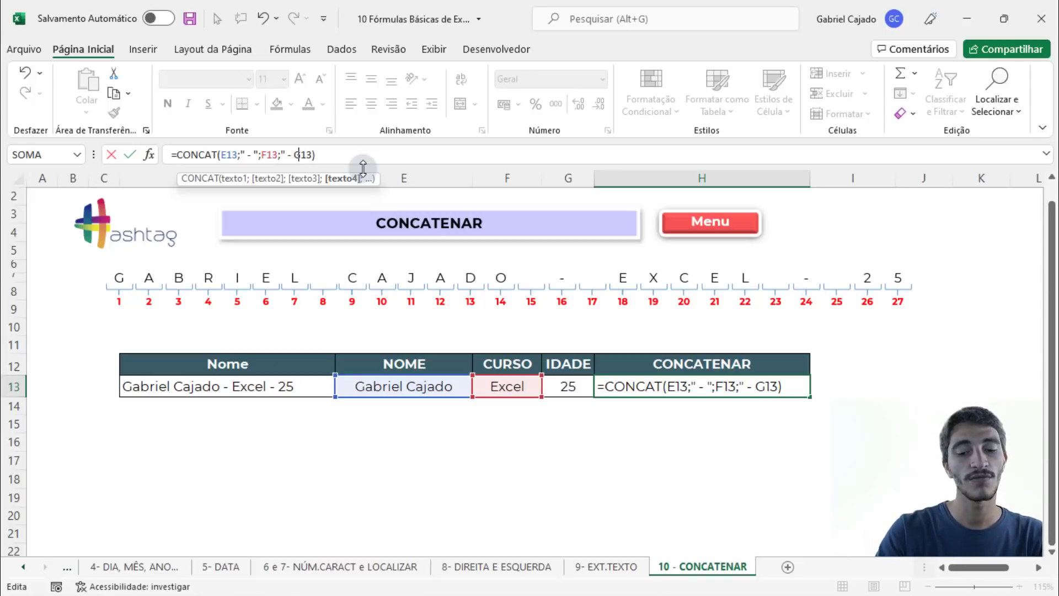
text(";)
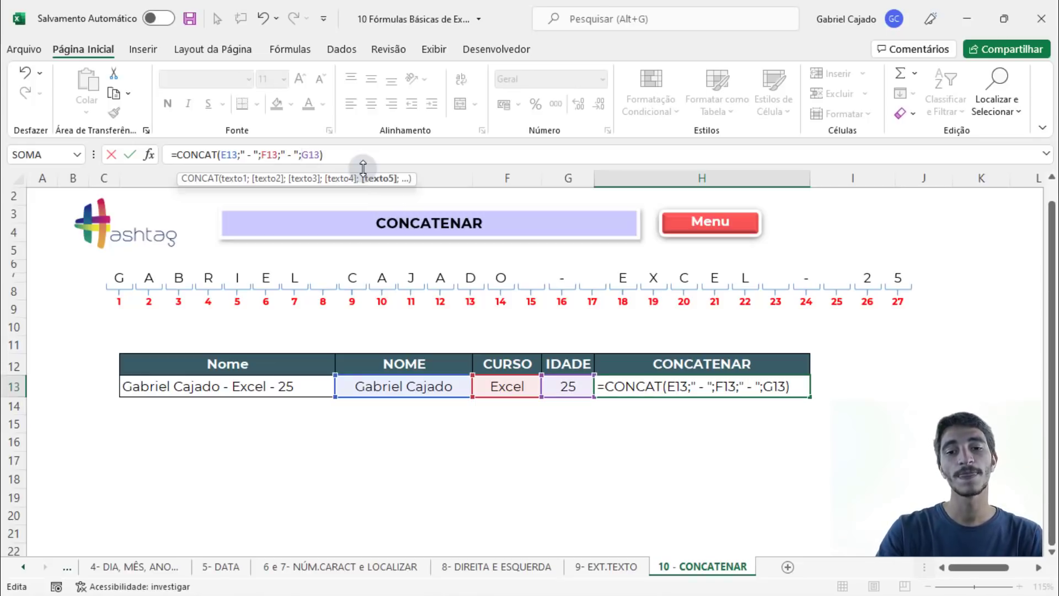
key(Return)
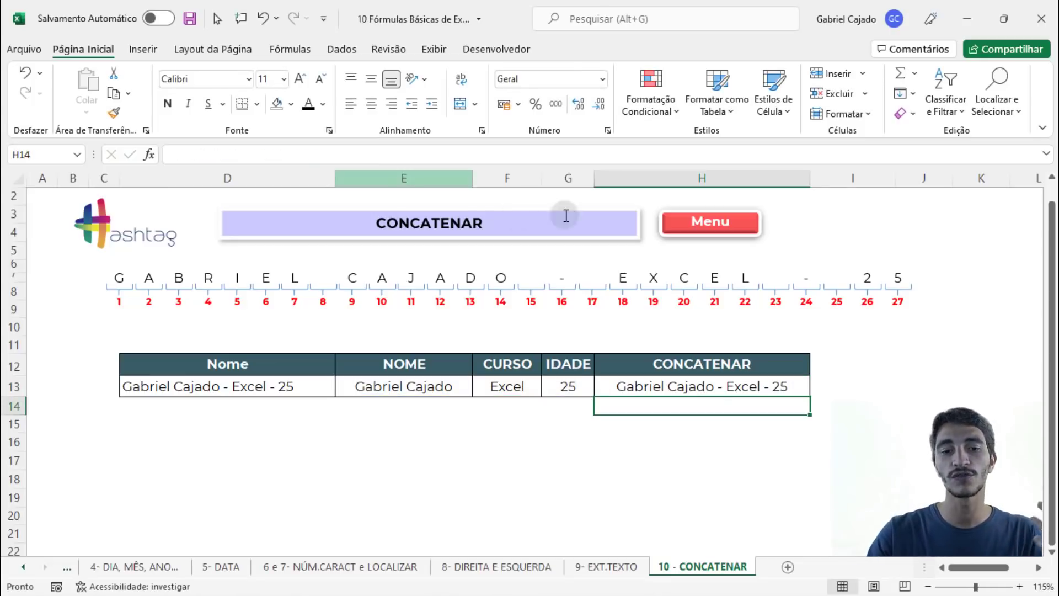
click(734, 378)
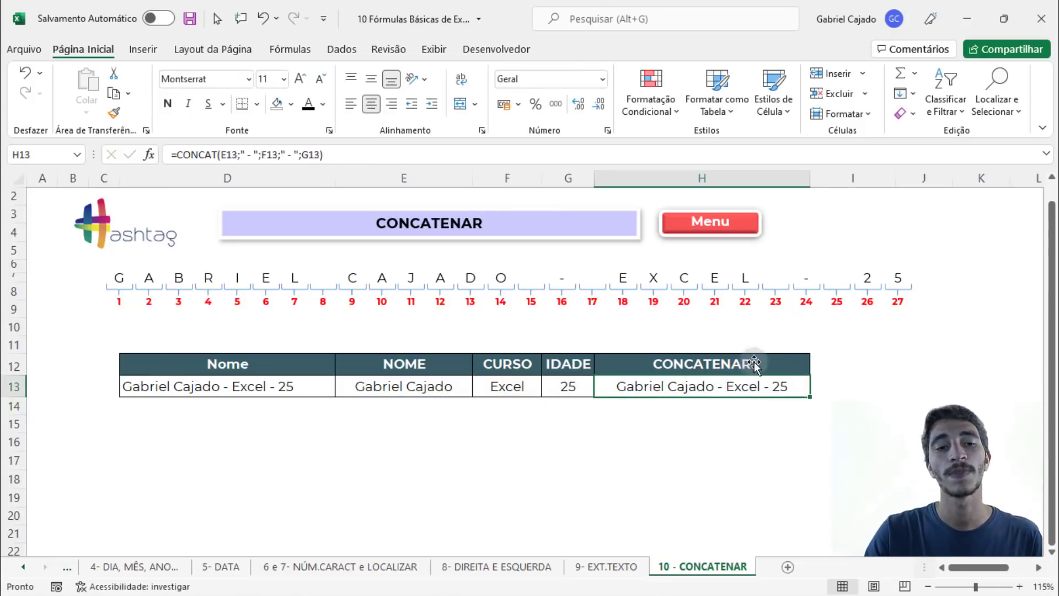